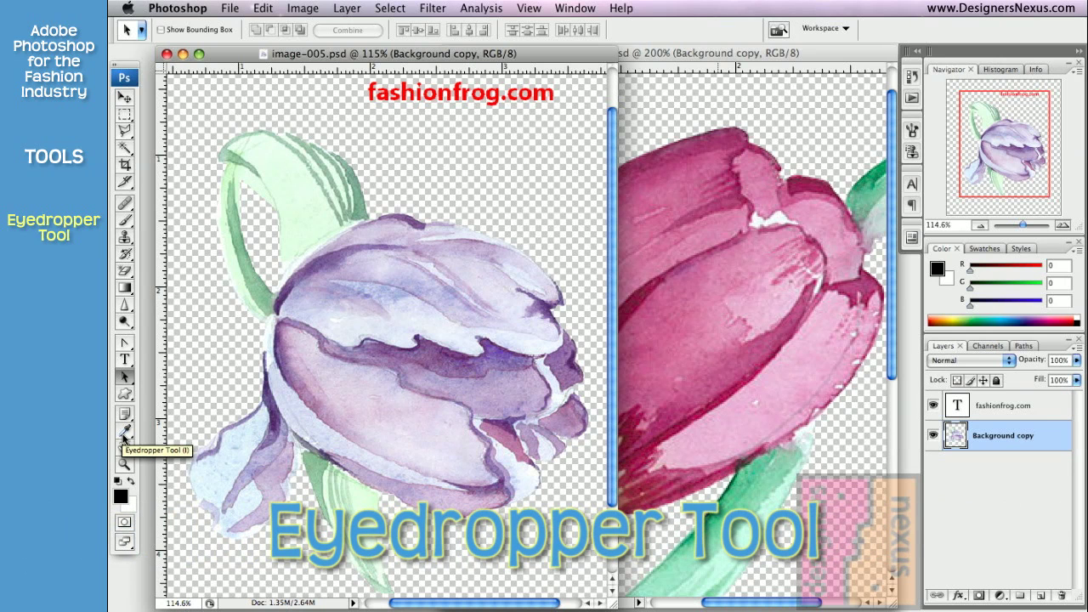
Step: With the Eyedropper, sample a deep purple from the purple tulip's petals as foreground
click(124, 433)
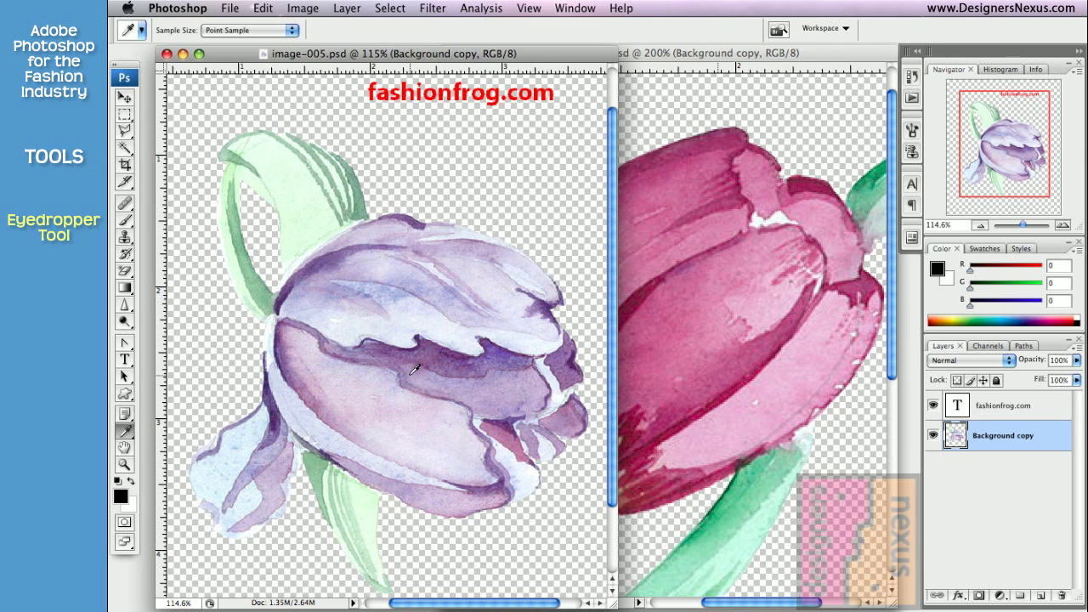
mouse_move(452, 353)
mouse_down()
mouse_move(452, 281)
mouse_move(393, 247)
mouse_move(362, 370)
mouse_up()
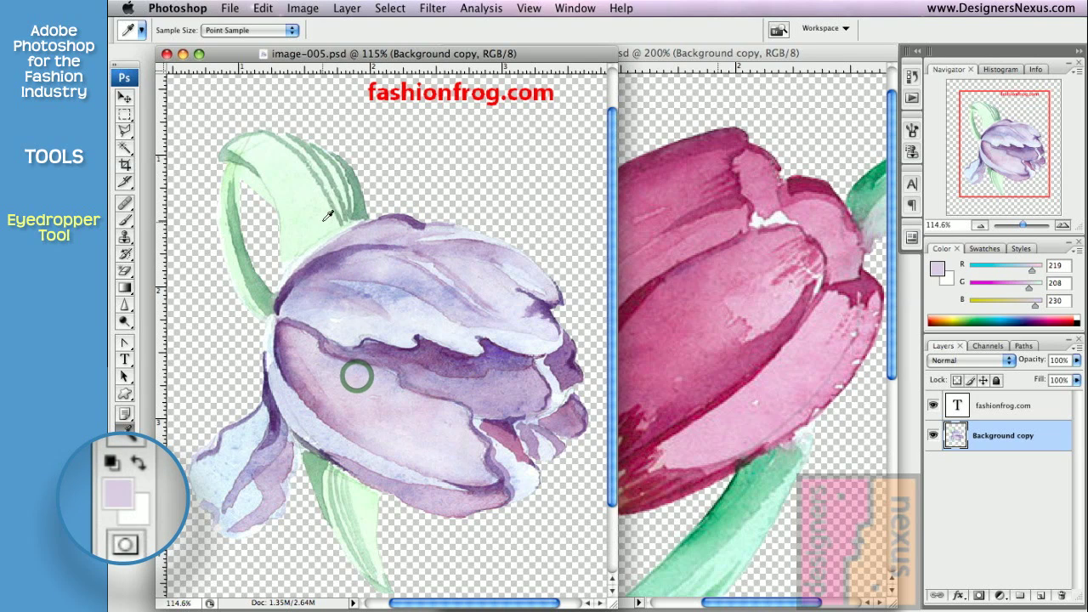
mouse_move(361, 370)
mouse_down()
mouse_move(355, 192)
mouse_move(110, 472)
mouse_move(443, 348)
mouse_up()
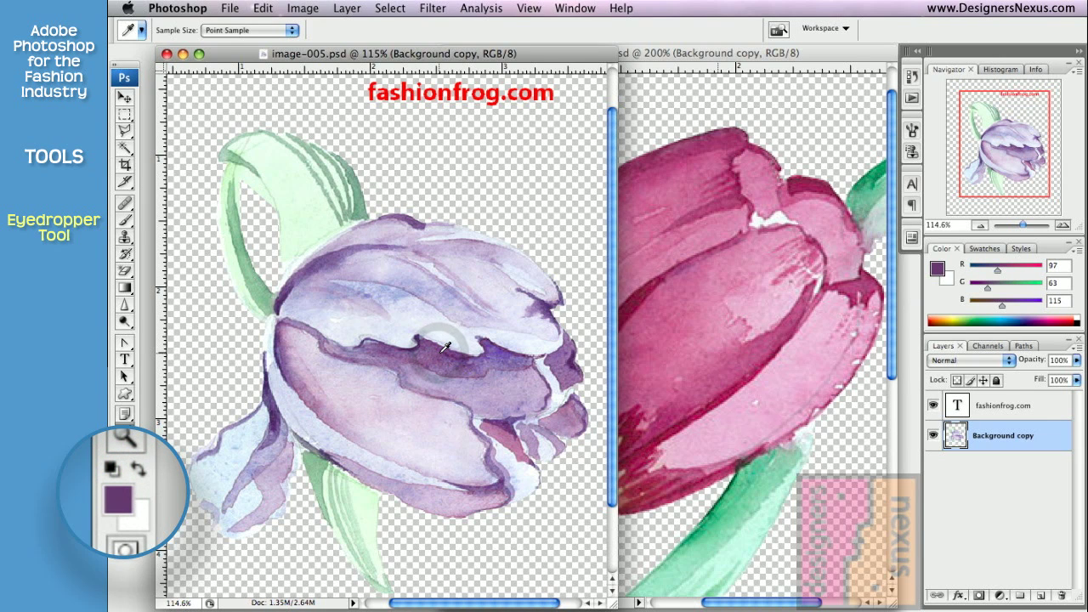
Step: Alt-sample several crimson and pink shades from the pink tulip as the background colour
key(alt)
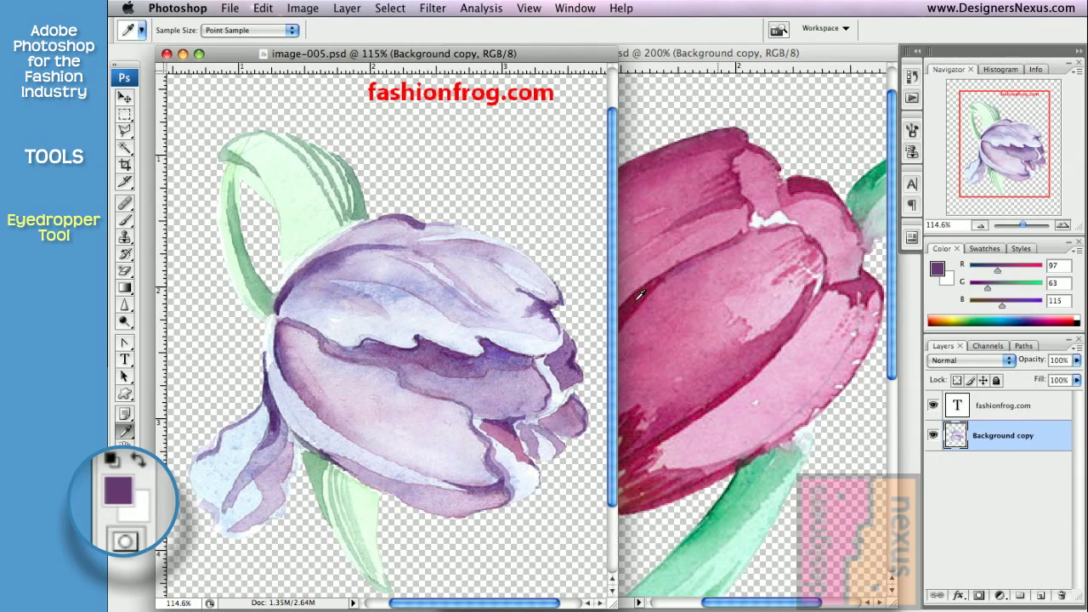
alt+click(638, 298)
alt+click(697, 323)
alt+click(681, 360)
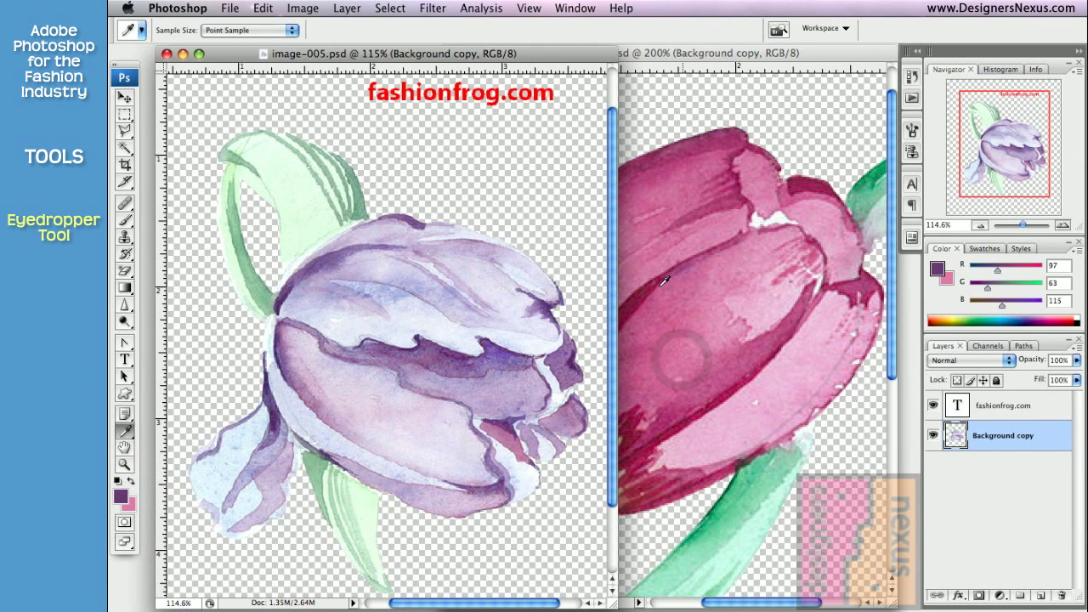
alt+click(655, 285)
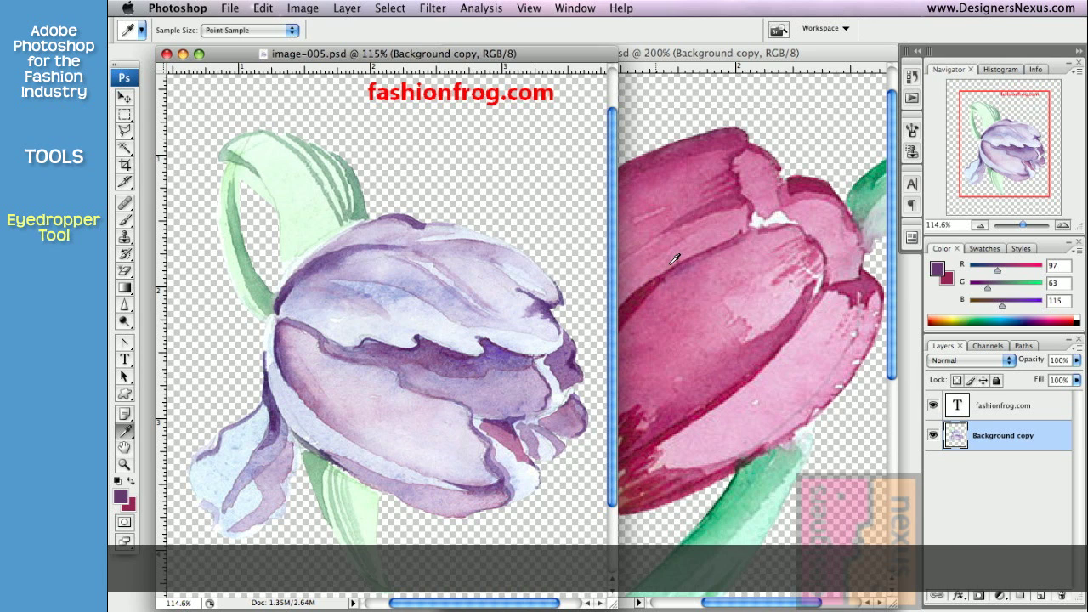
Step: Sample the green leaf, then a rose pink from the pink tulip, as foreground
click(868, 184)
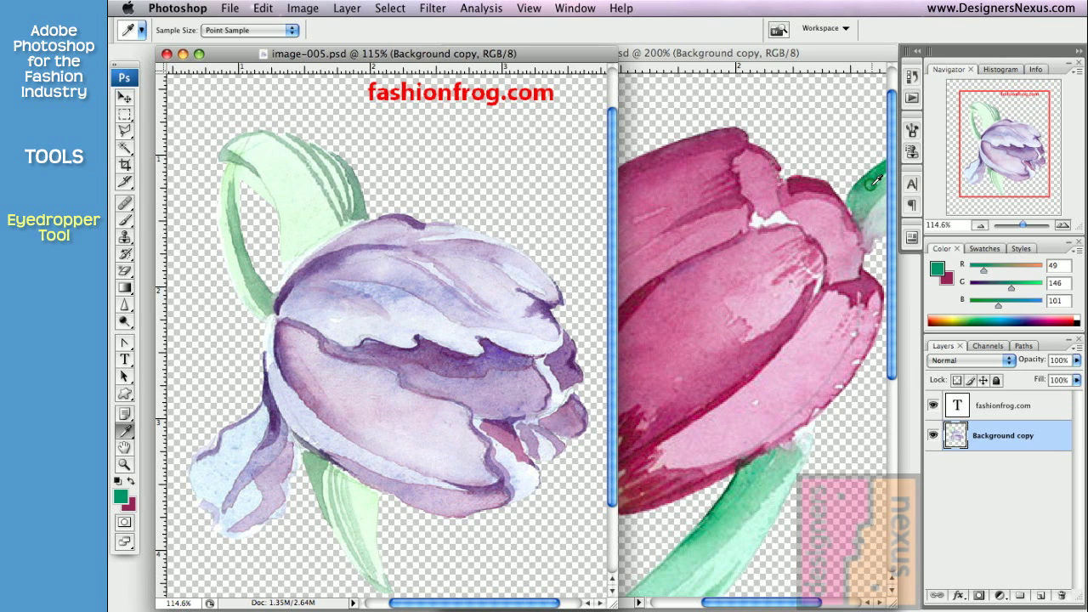
click(856, 282)
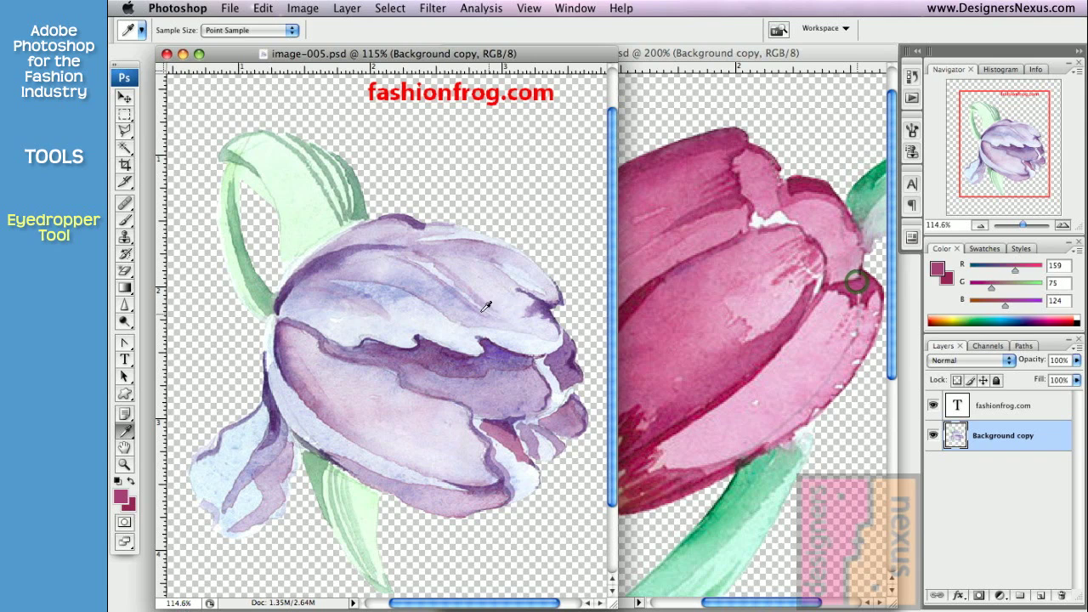
key(alt)
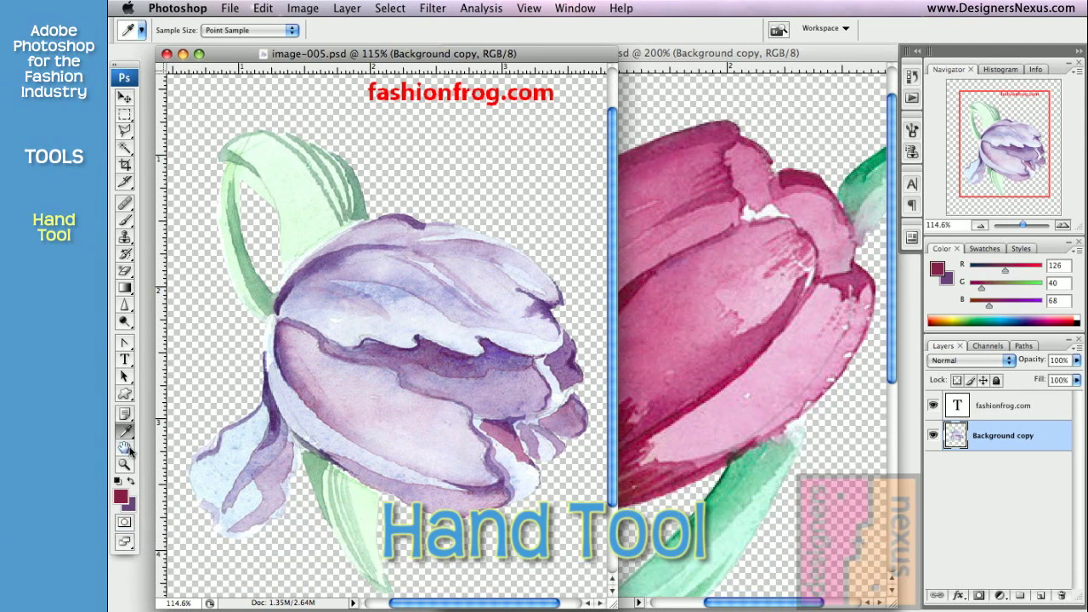
Step: Bring image-006 forward and pan around it with the Hand tool, ending on the tulip head
click(125, 448)
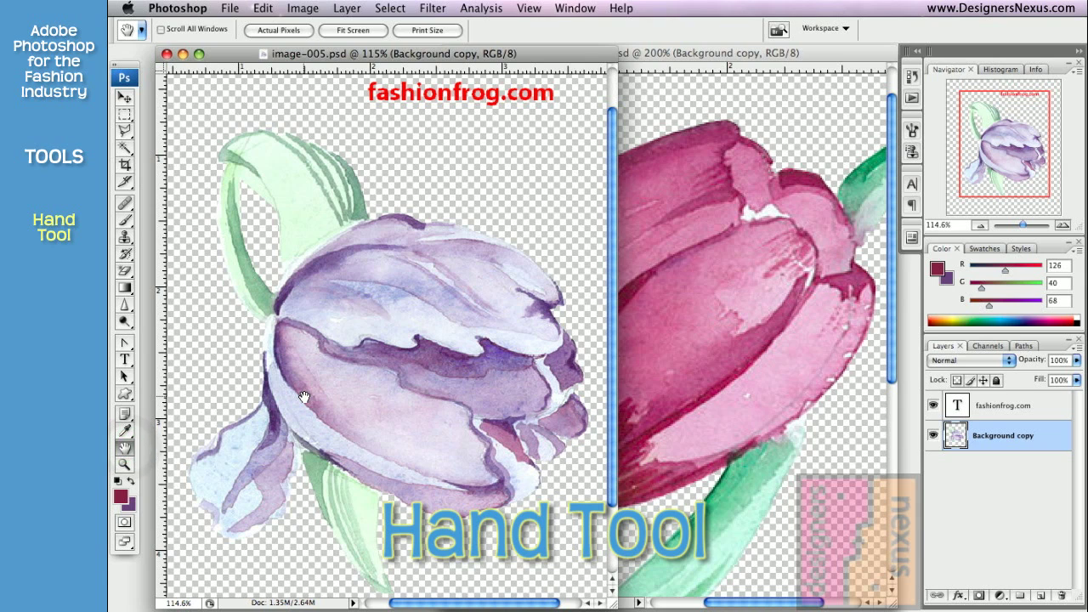
click(699, 49)
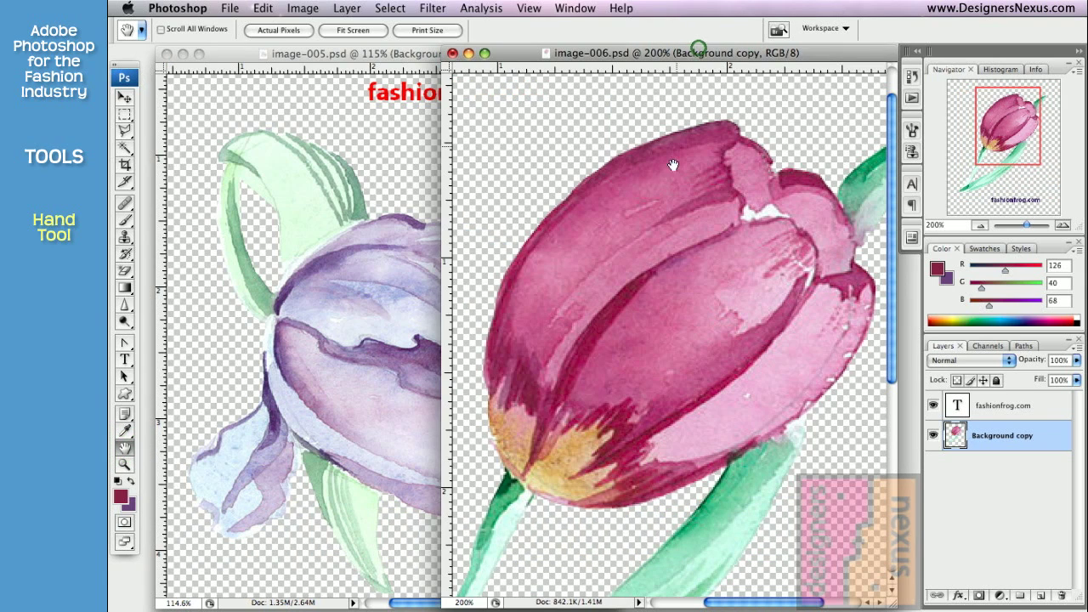
drag(666, 218, 807, 145)
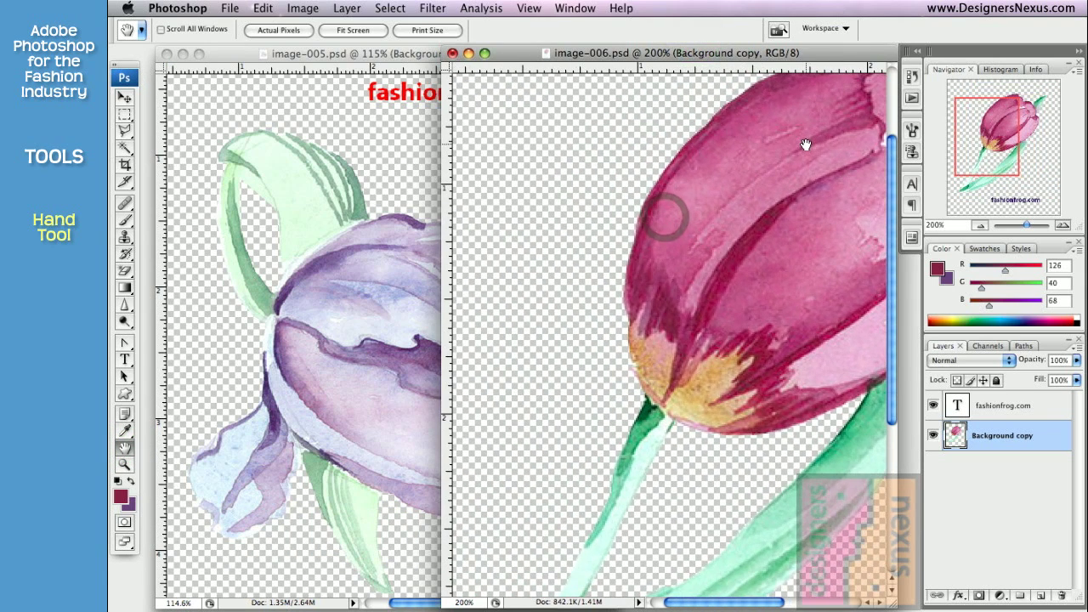
scroll(646, 459, down, 3)
scroll(644, 454, down, 4)
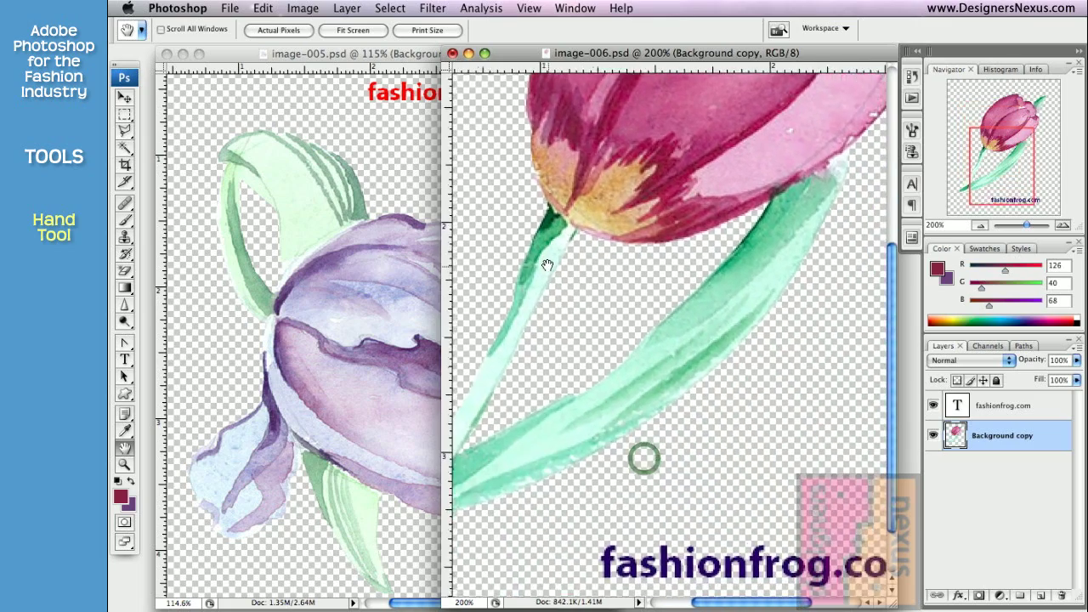
scroll(655, 351, up, 2)
scroll(607, 397, up, 2)
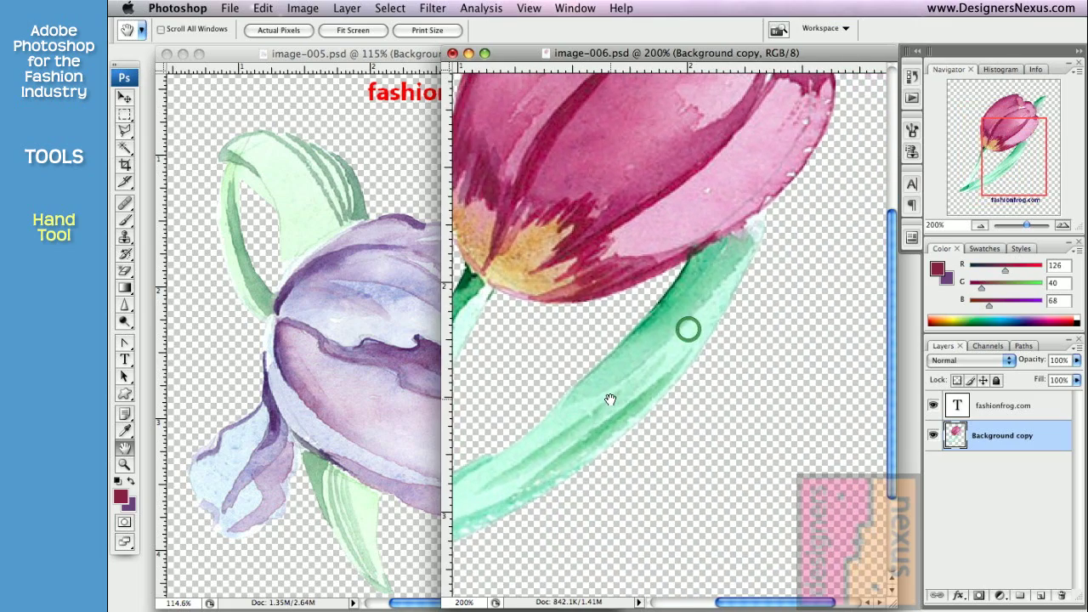
scroll(615, 153, up, 2)
drag(616, 153, 656, 334)
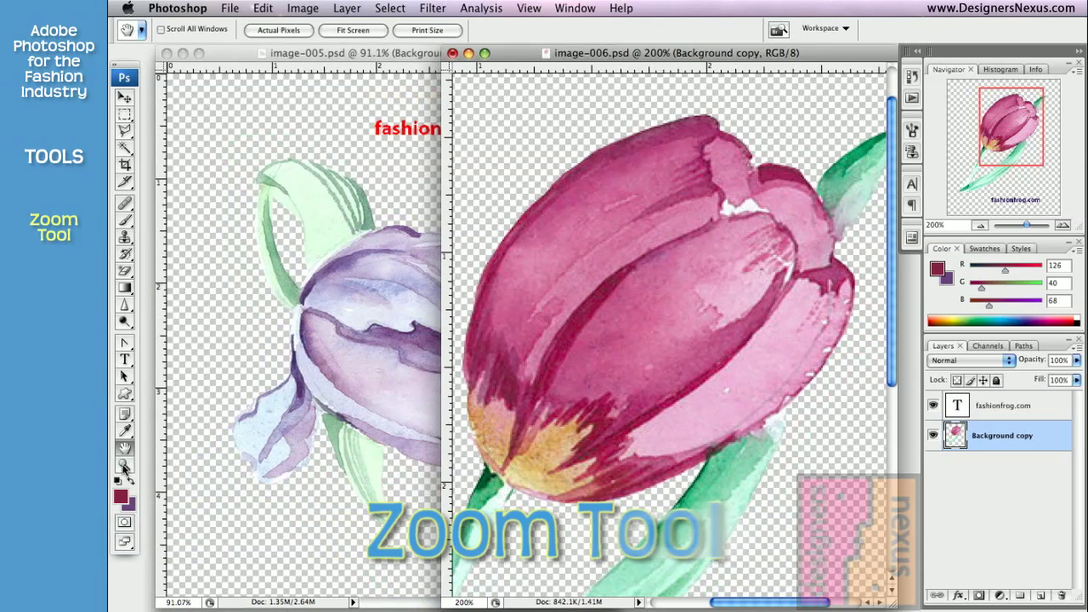
Step: Zoom the pink tulip to 300% and zoom into the leaf above the purple tulip
click(124, 465)
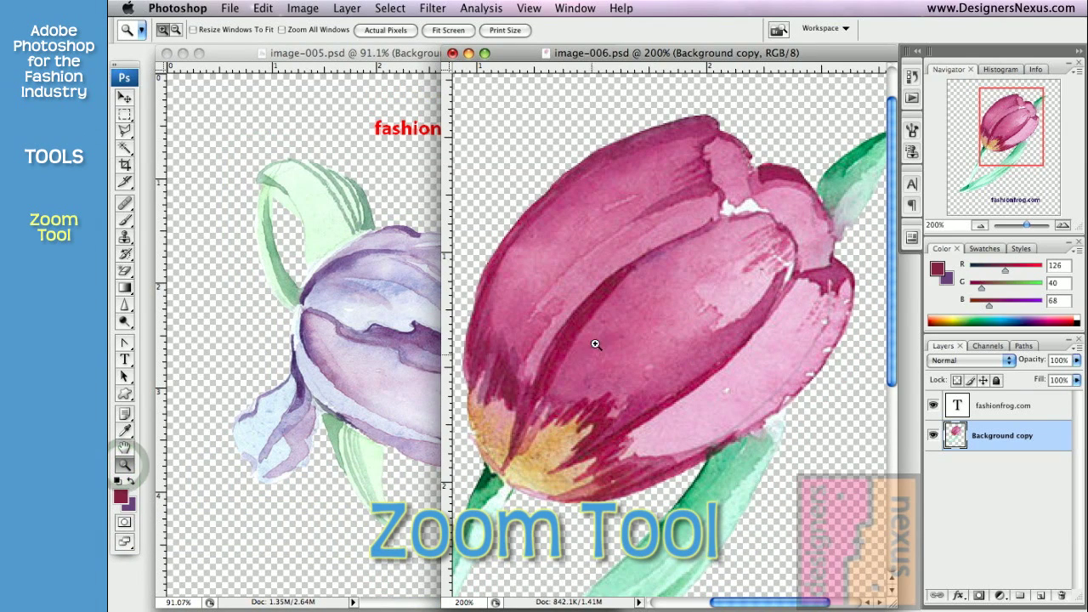
click(644, 245)
click(401, 74)
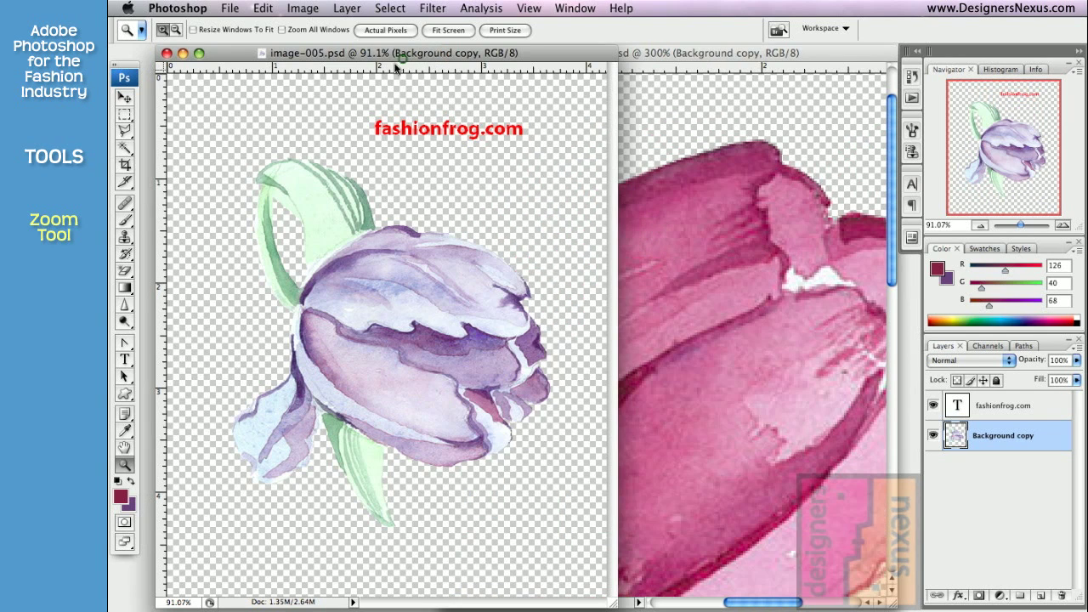
drag(243, 189, 420, 350)
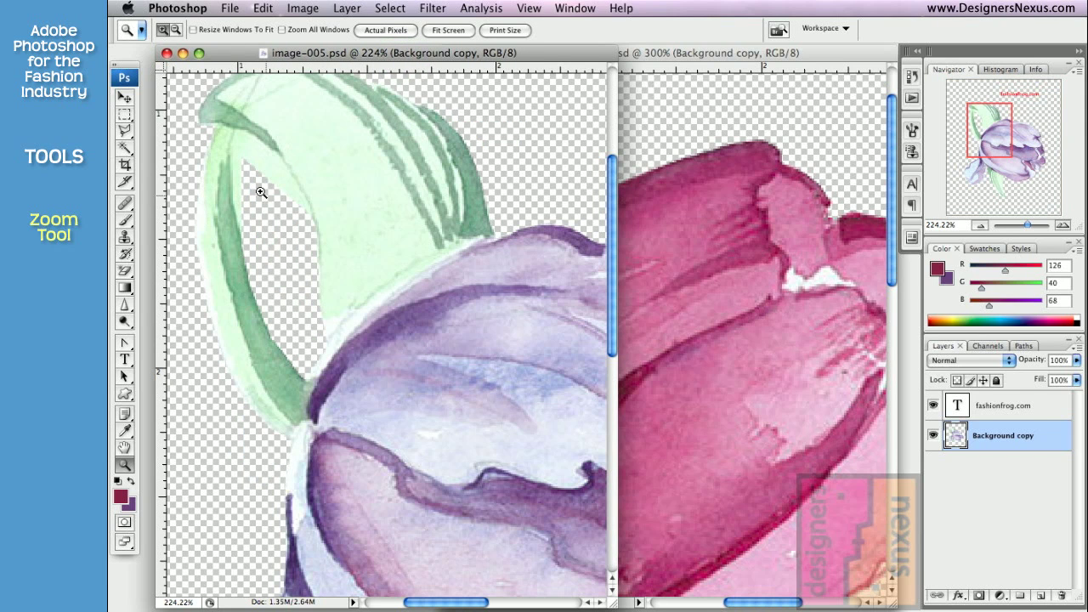
drag(221, 173, 509, 425)
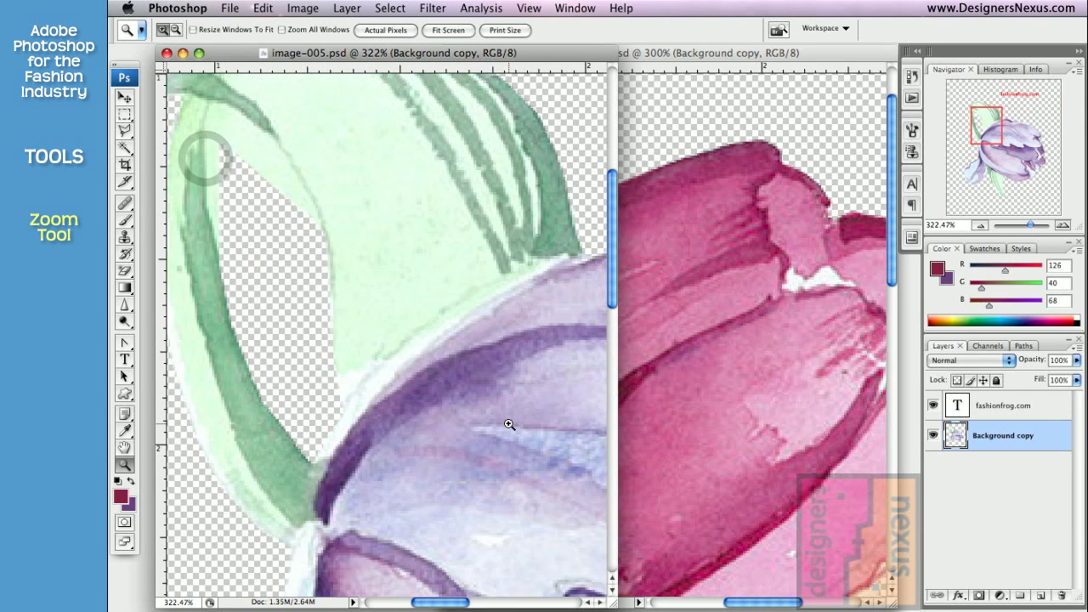
Step: Alt-click with the Zoom tool to bring the purple tulip back out to 100%
key(alt)
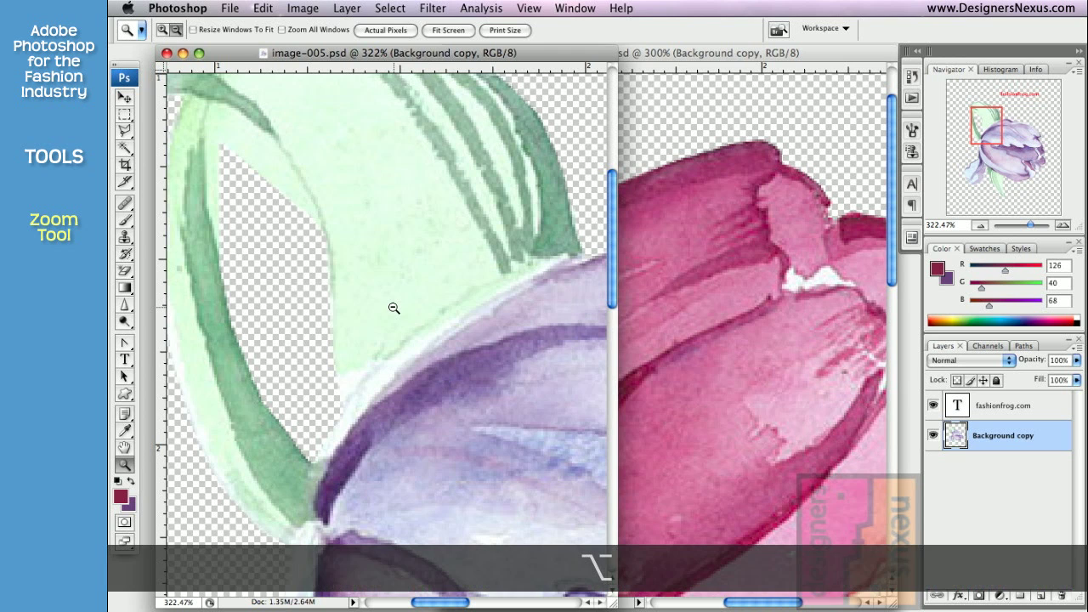
alt+click(394, 308)
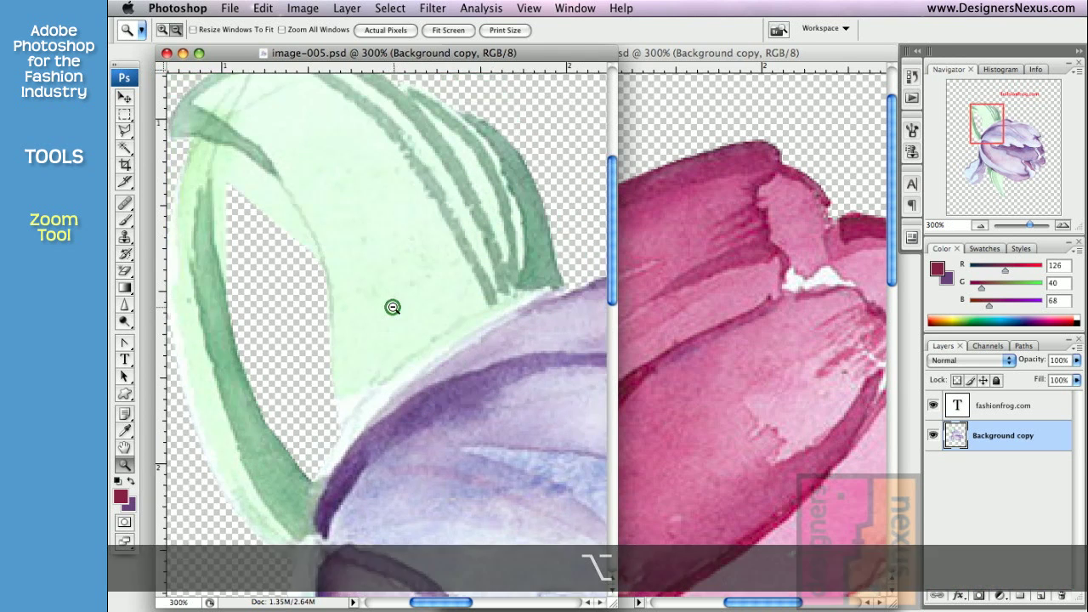
alt+click(393, 308)
alt+click(393, 307)
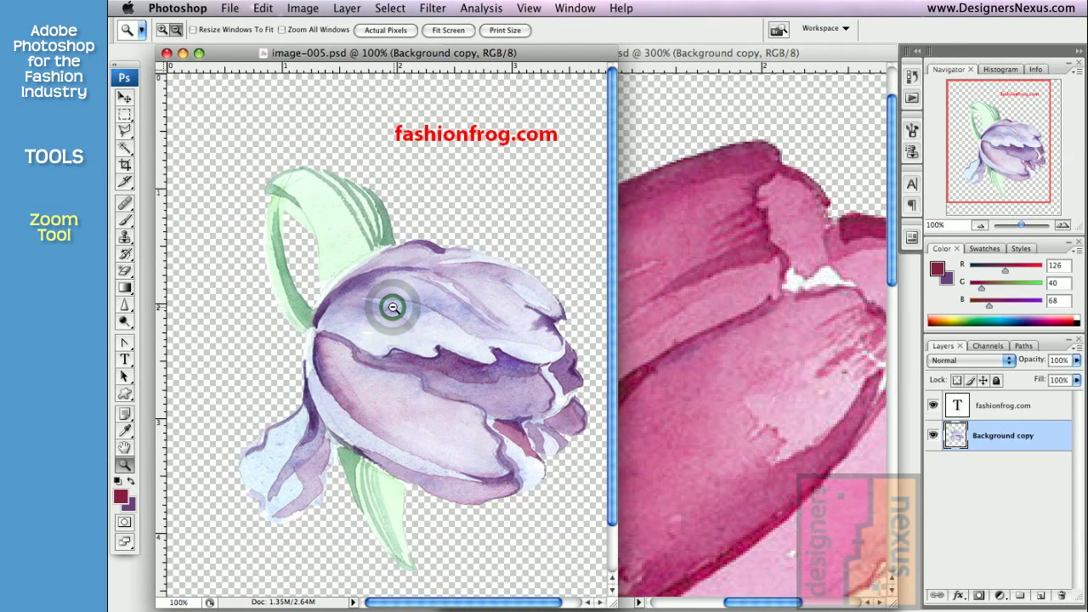
click(676, 54)
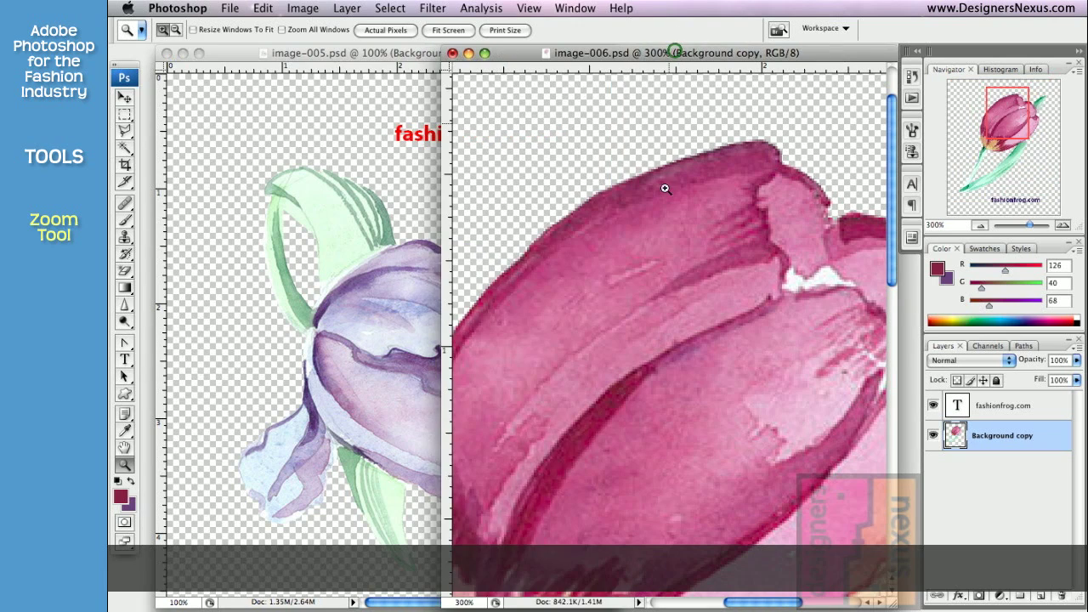
Step: Zoom the pink tulip document out to 200%
alt+click(655, 293)
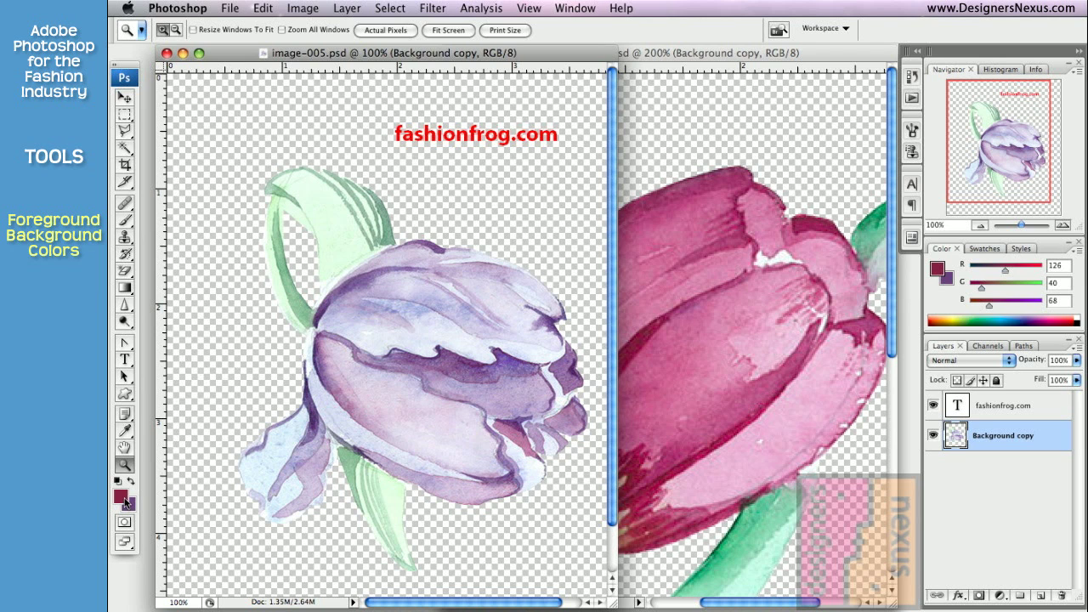
Step: Open the foreground Color Picker on 7e2844 and cycle the field through S, B, R, G, B modes
click(121, 497)
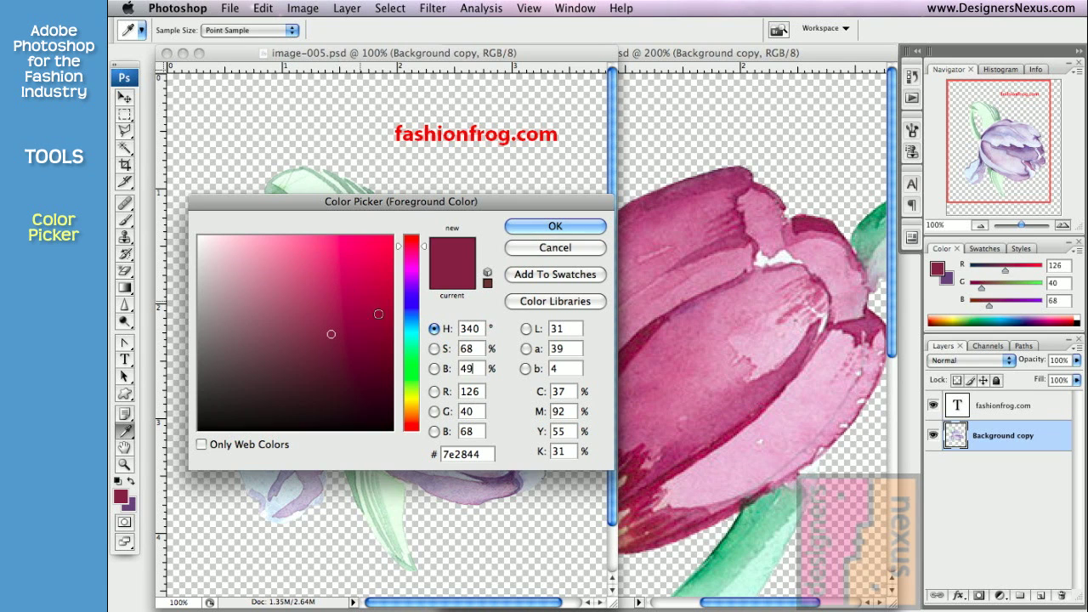
click(433, 348)
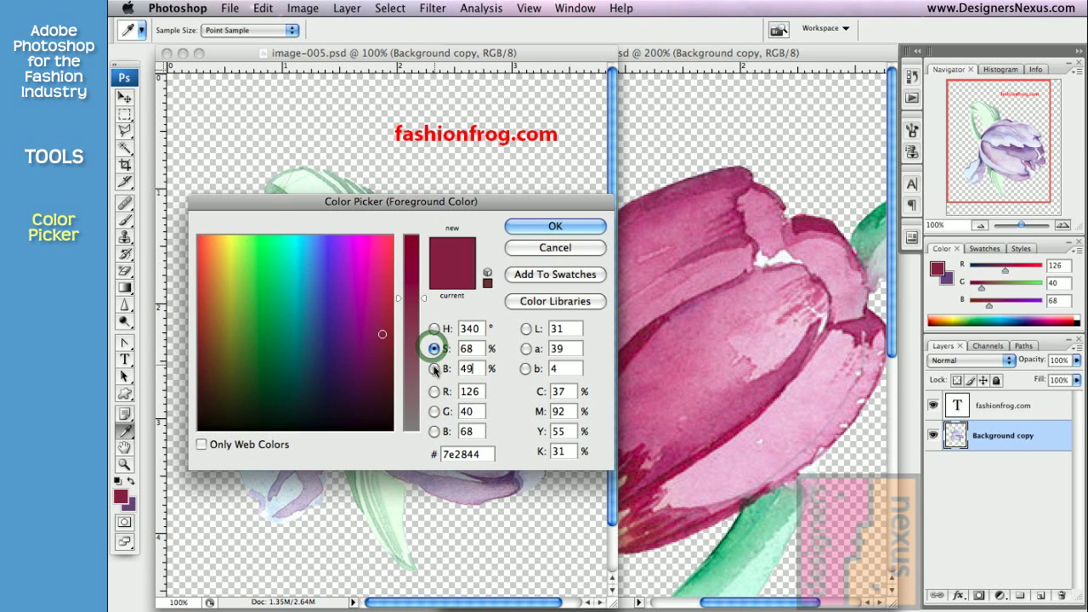
click(435, 369)
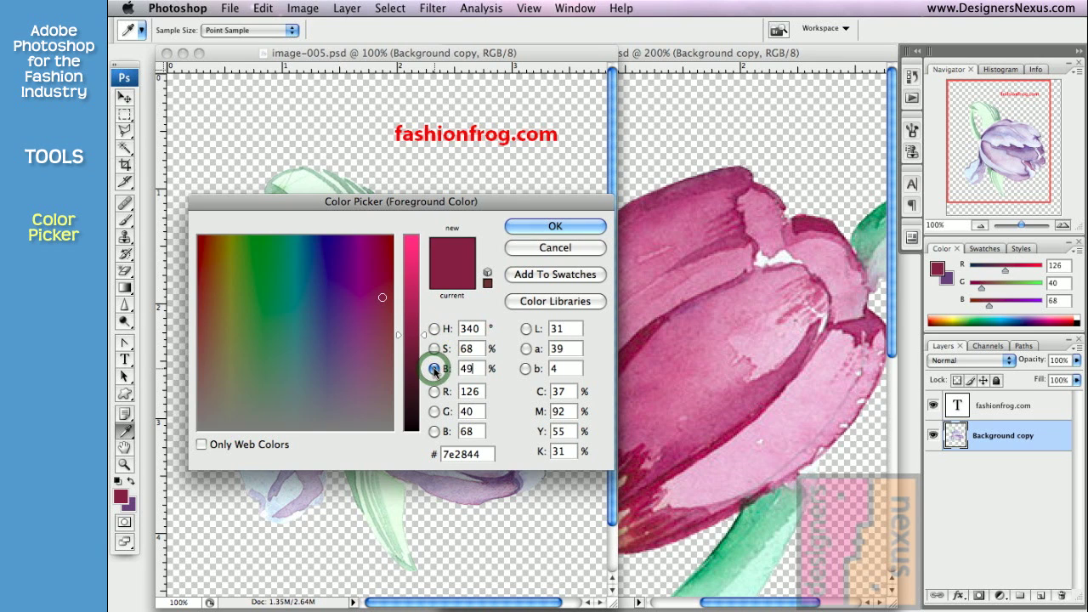
click(433, 392)
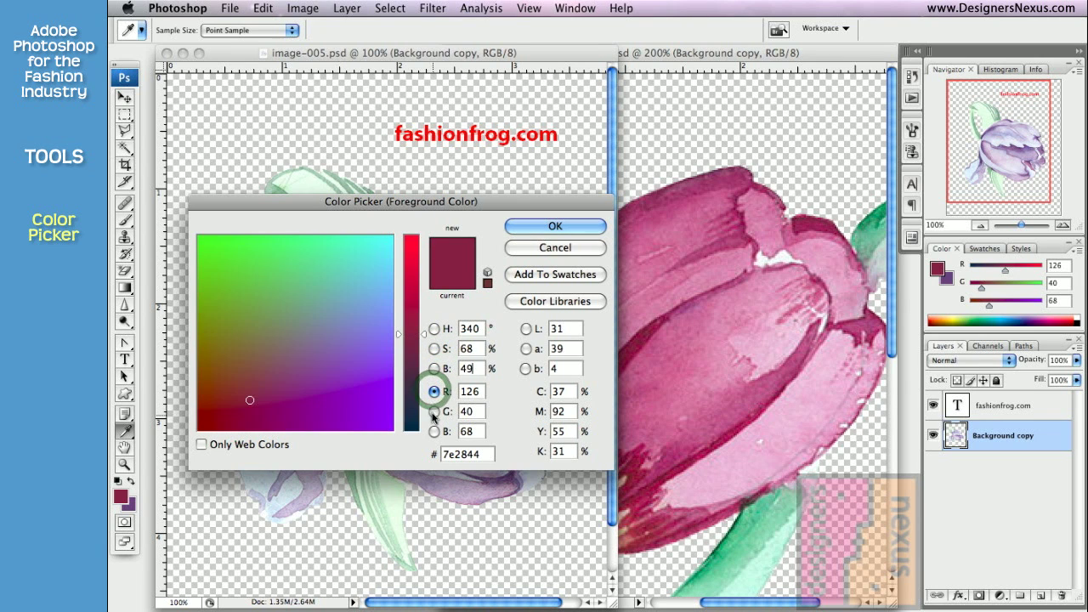
click(434, 412)
click(433, 432)
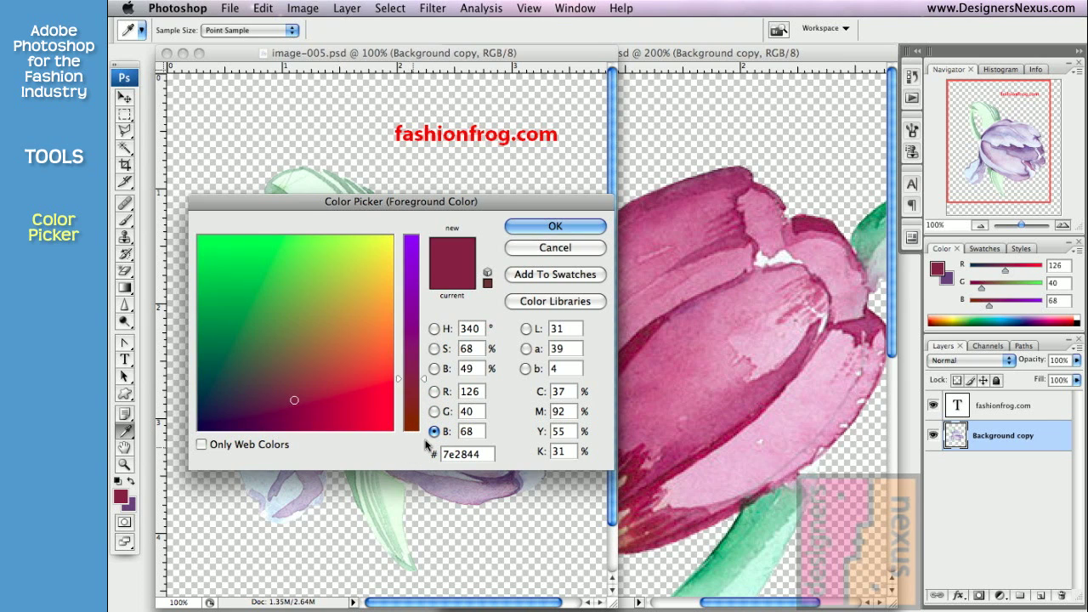
click(435, 329)
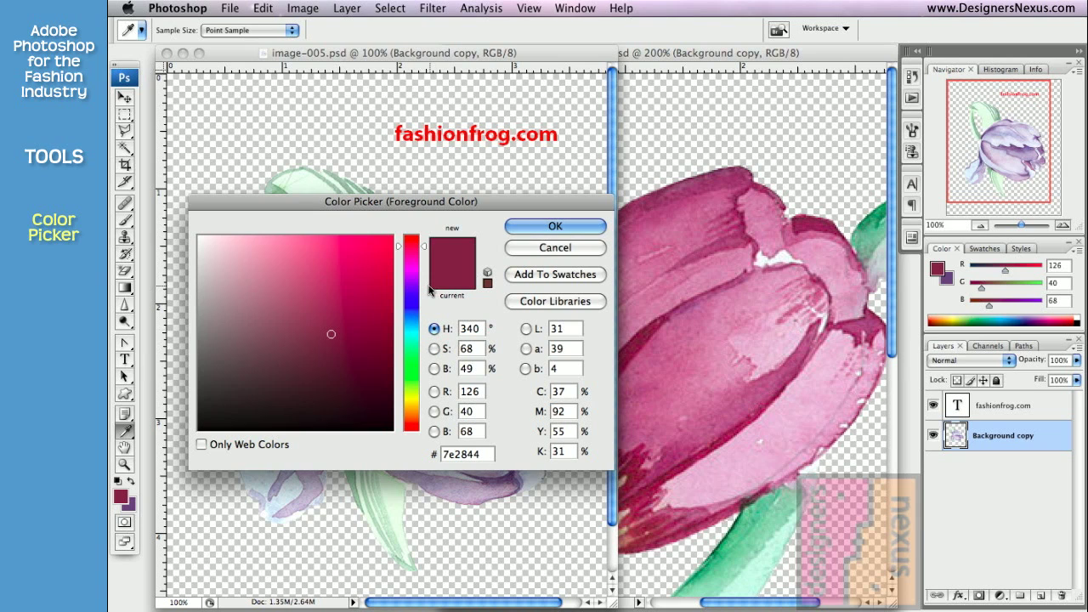
click(414, 325)
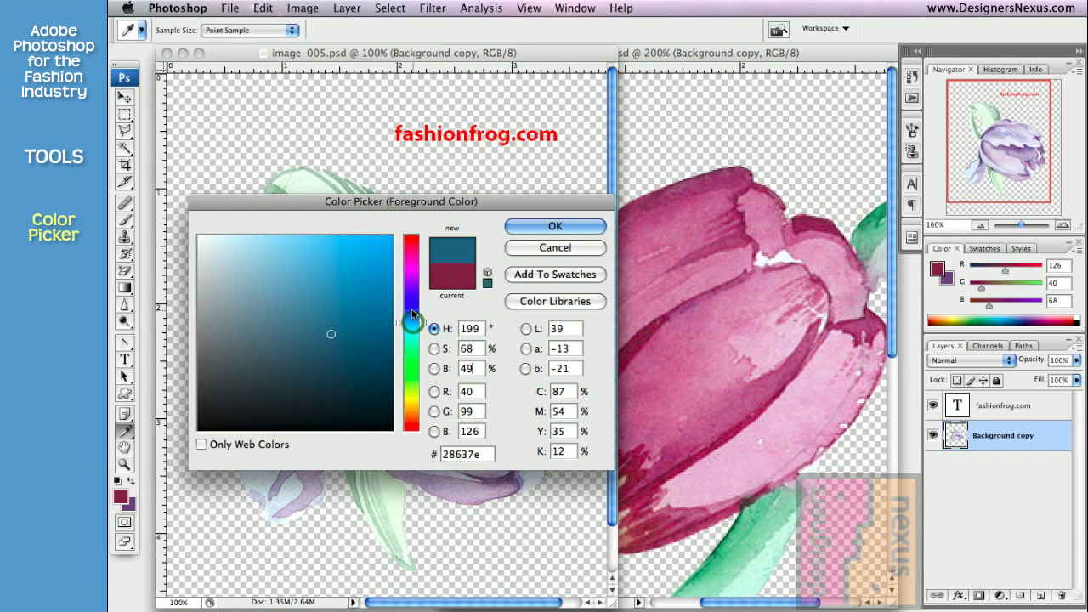
click(412, 304)
mouse_move(413, 303)
mouse_down()
mouse_move(420, 365)
mouse_move(424, 346)
mouse_up()
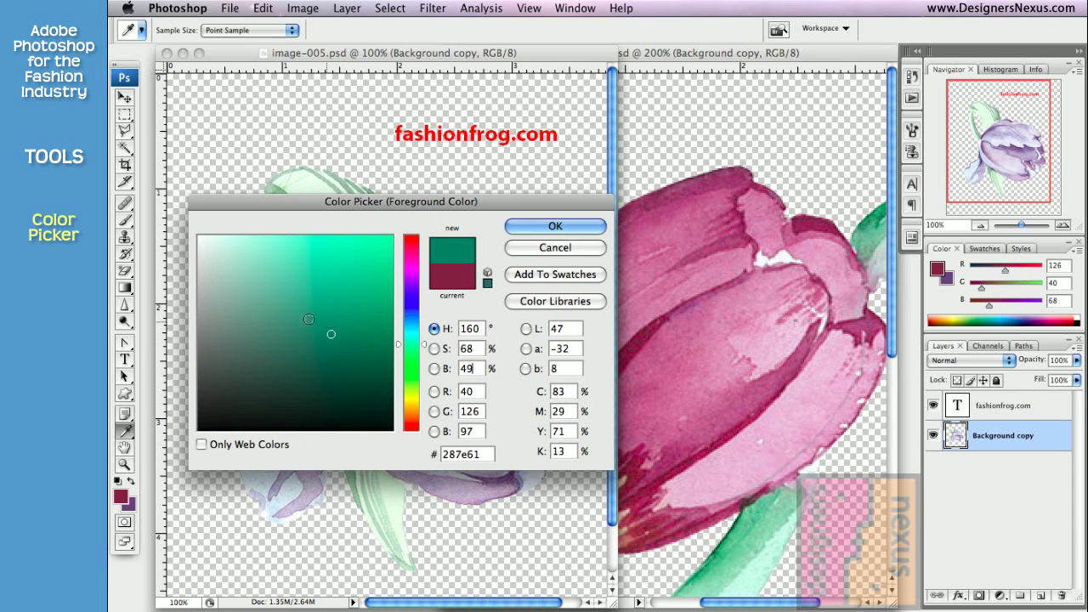
click(376, 261)
click(258, 348)
click(245, 279)
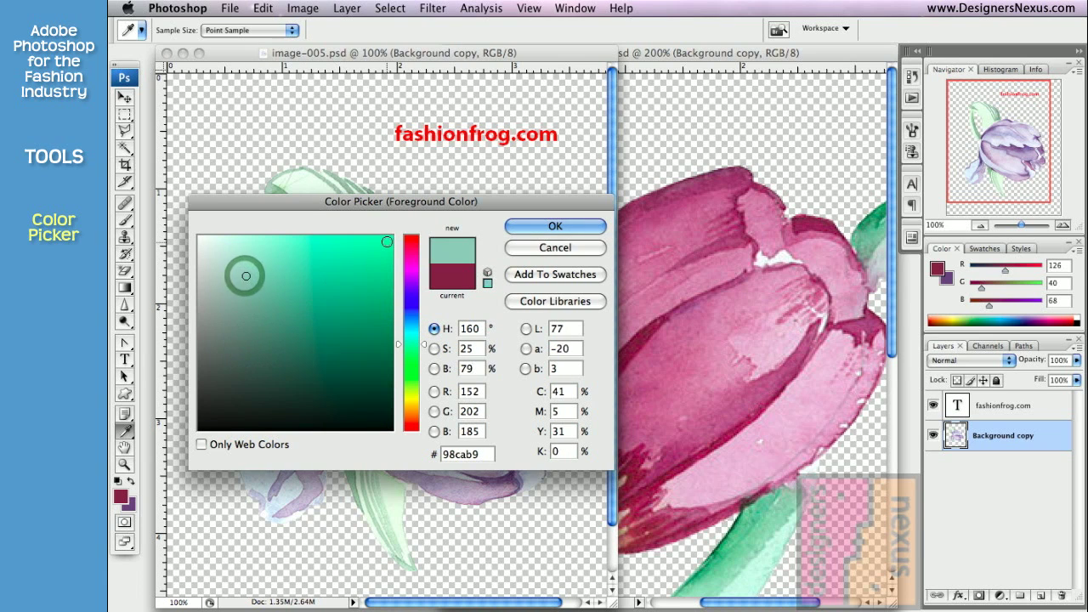
drag(384, 238, 383, 318)
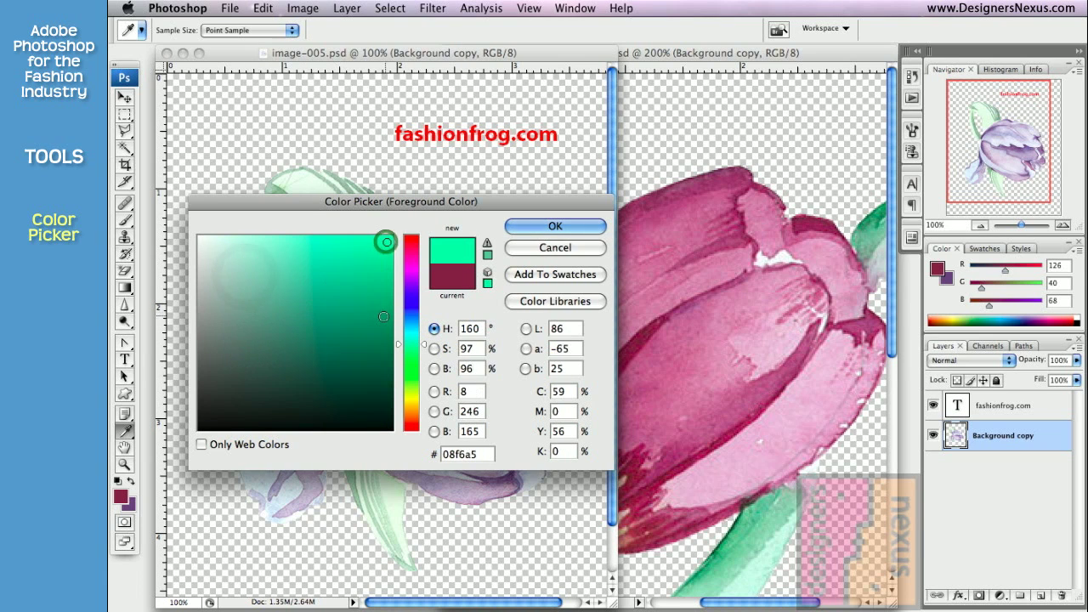
click(459, 249)
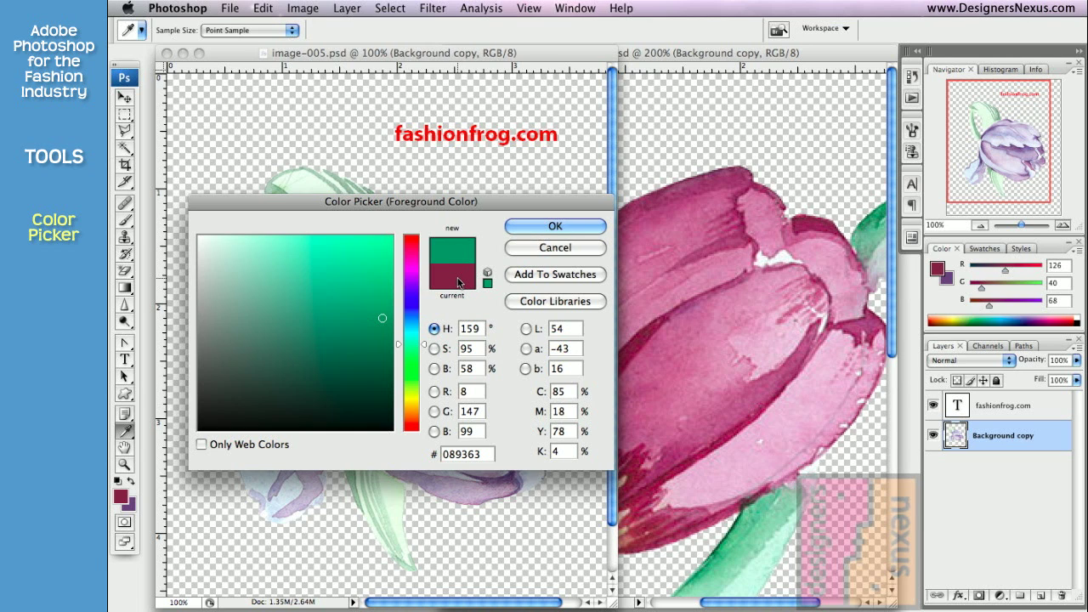
click(458, 283)
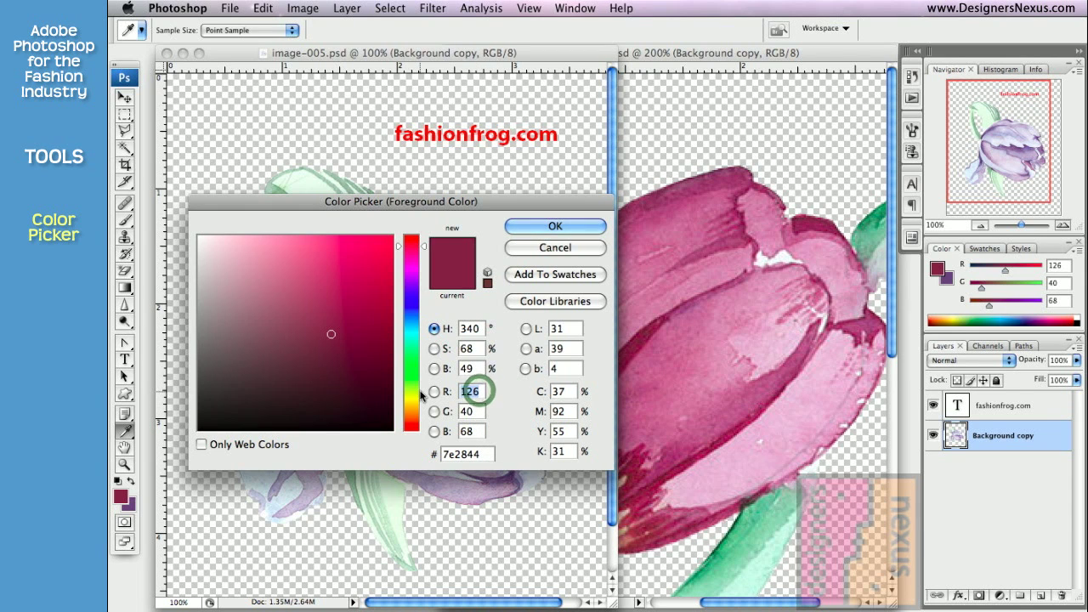
Step: Enter R 0, G 255, B 0 in the Color Picker for pure green 00ff00
text(0)
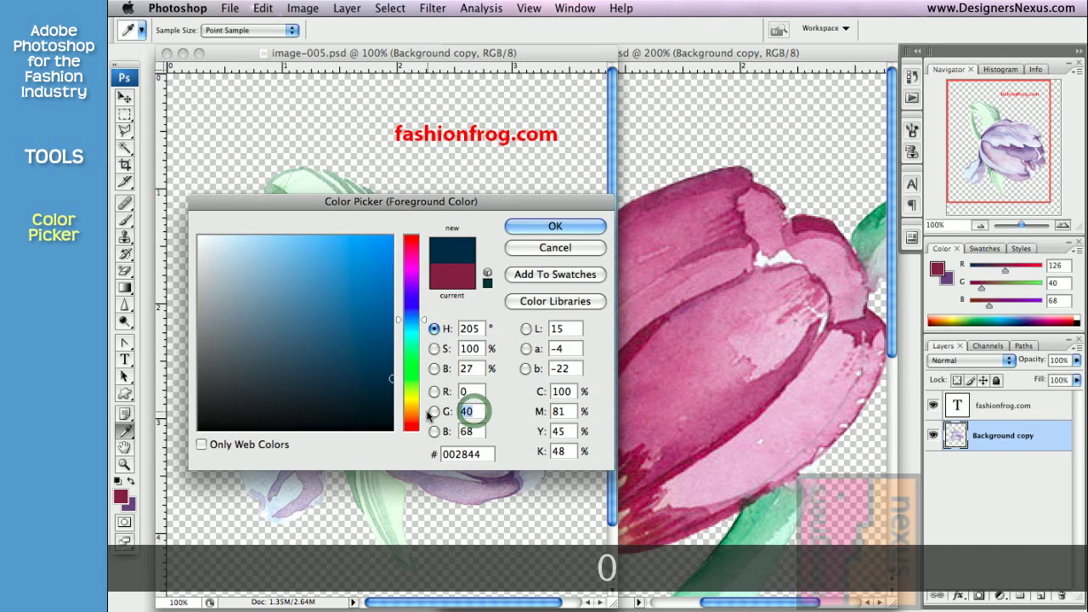
text(255)
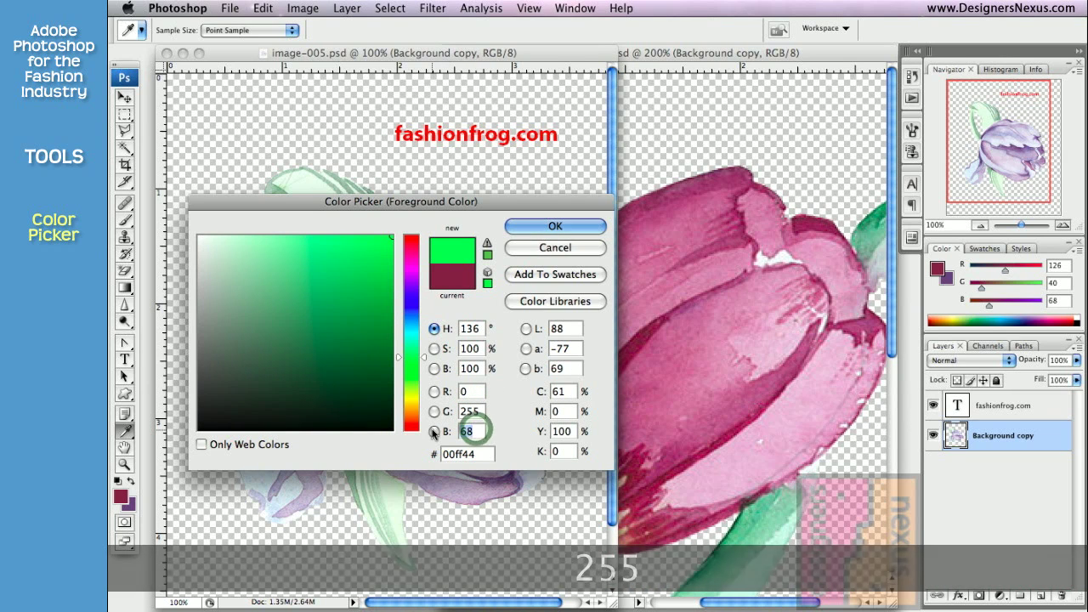
text(0)
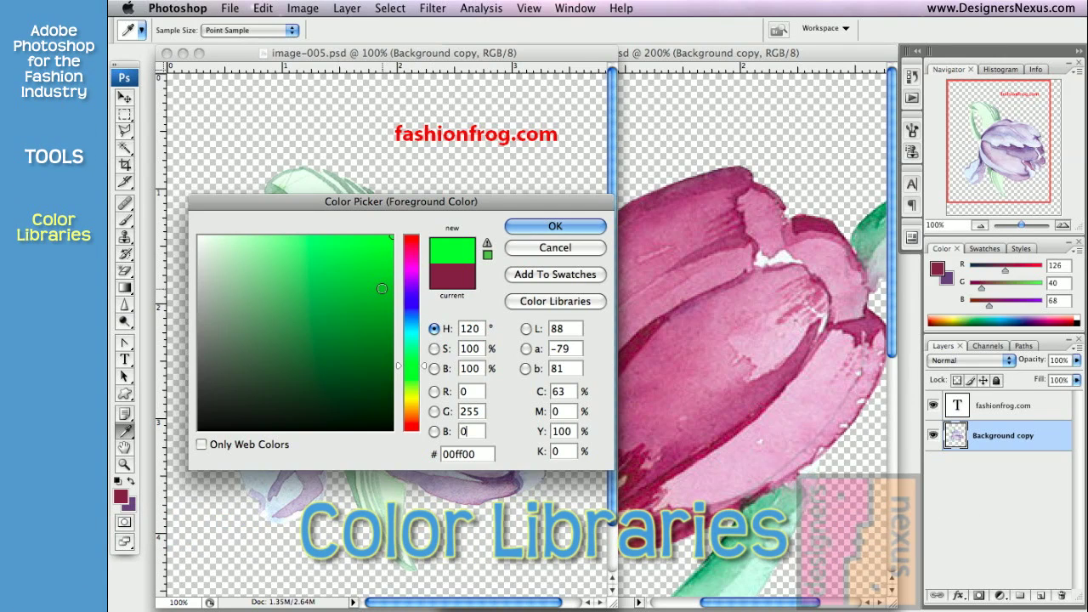
Step: Open Color Libraries and pick PANTONE 9141 U from the PANTONE pastel uncoated book
click(522, 300)
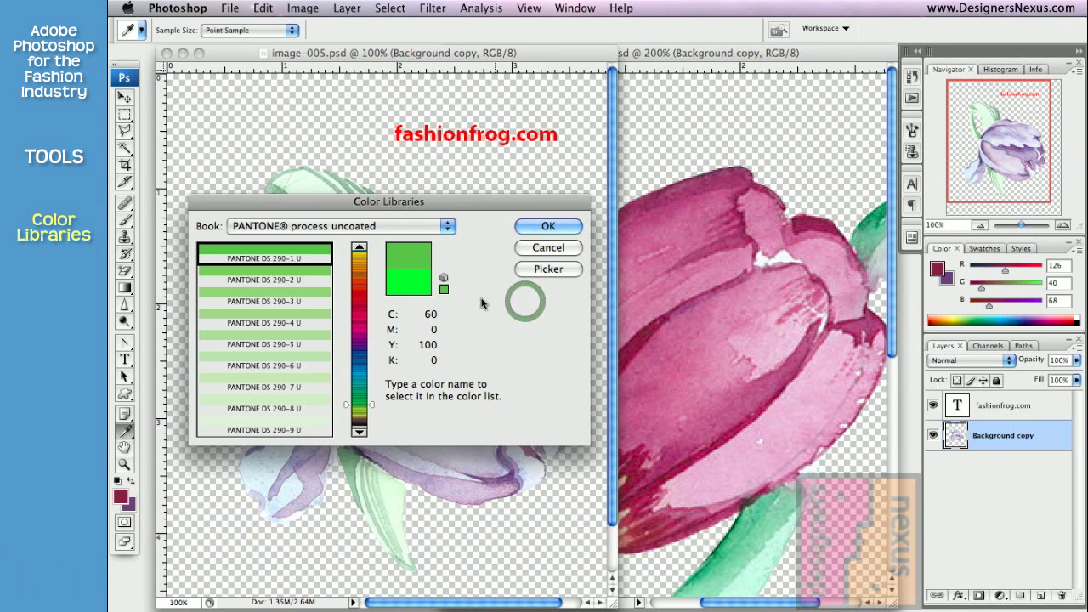
click(447, 226)
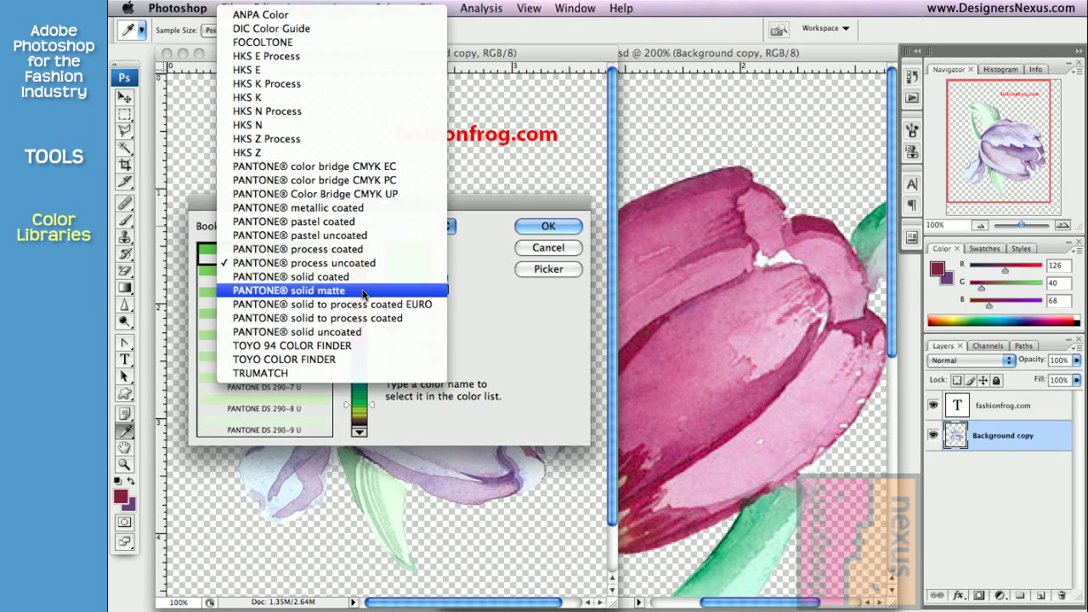
click(333, 236)
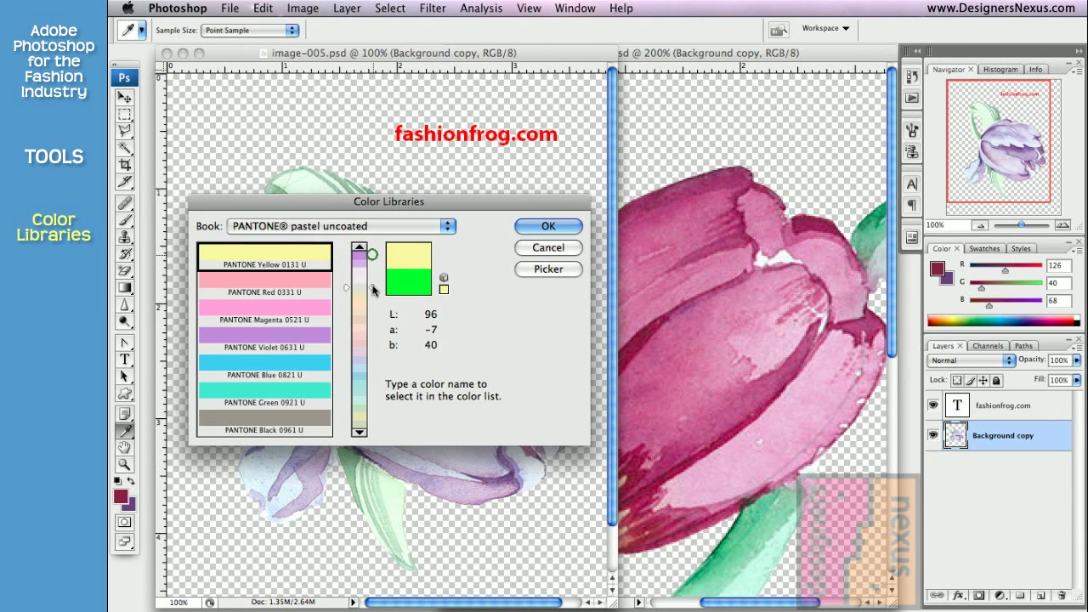
click(372, 291)
click(311, 309)
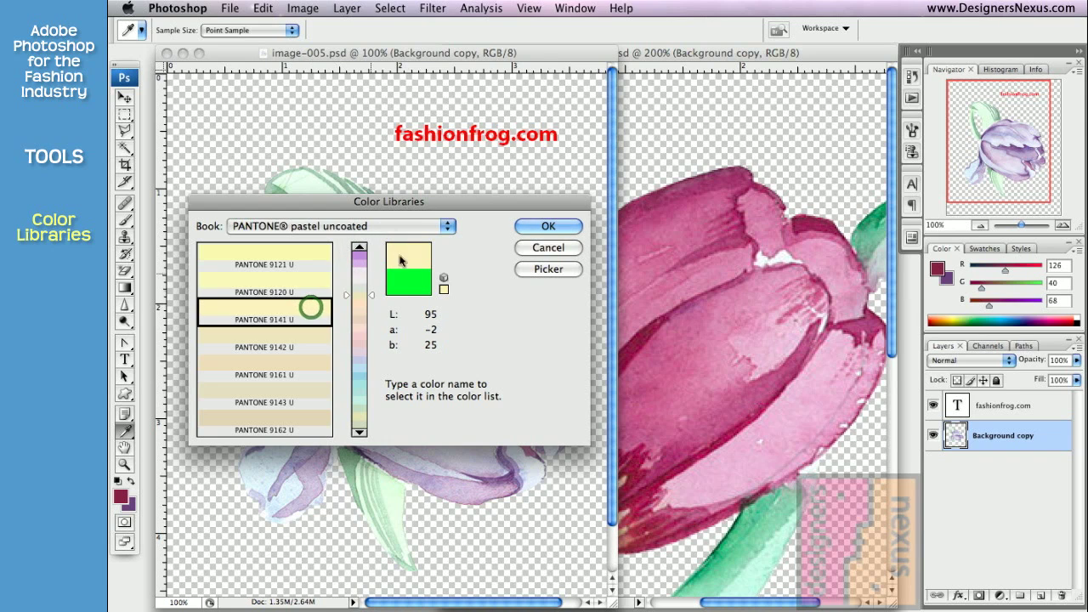
Step: Switch to PANTONE solid coated and browse from oranges through to the purple and pink swatches
click(408, 226)
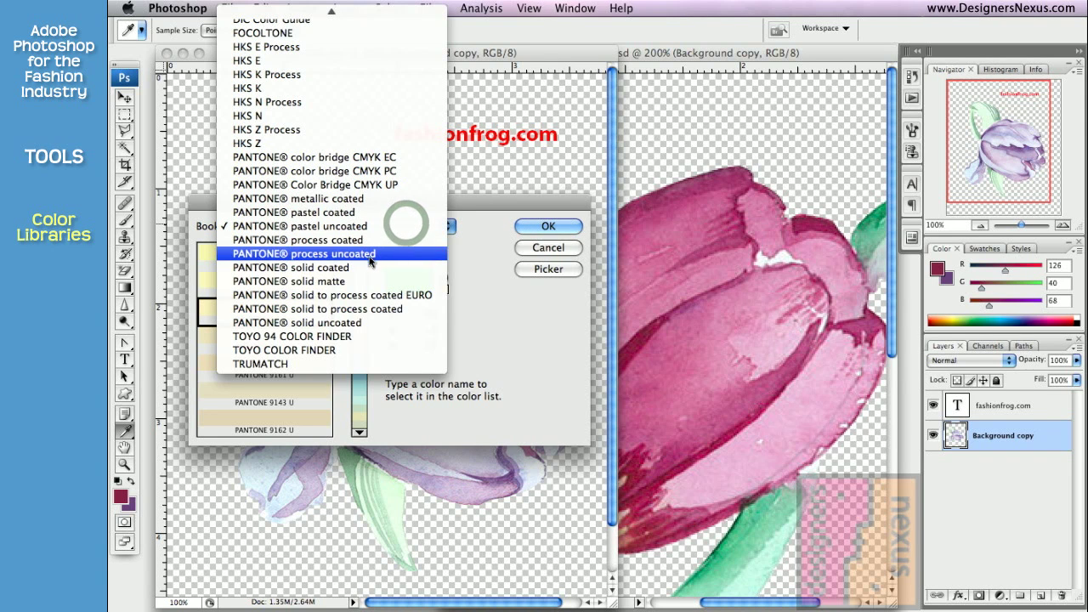
click(344, 268)
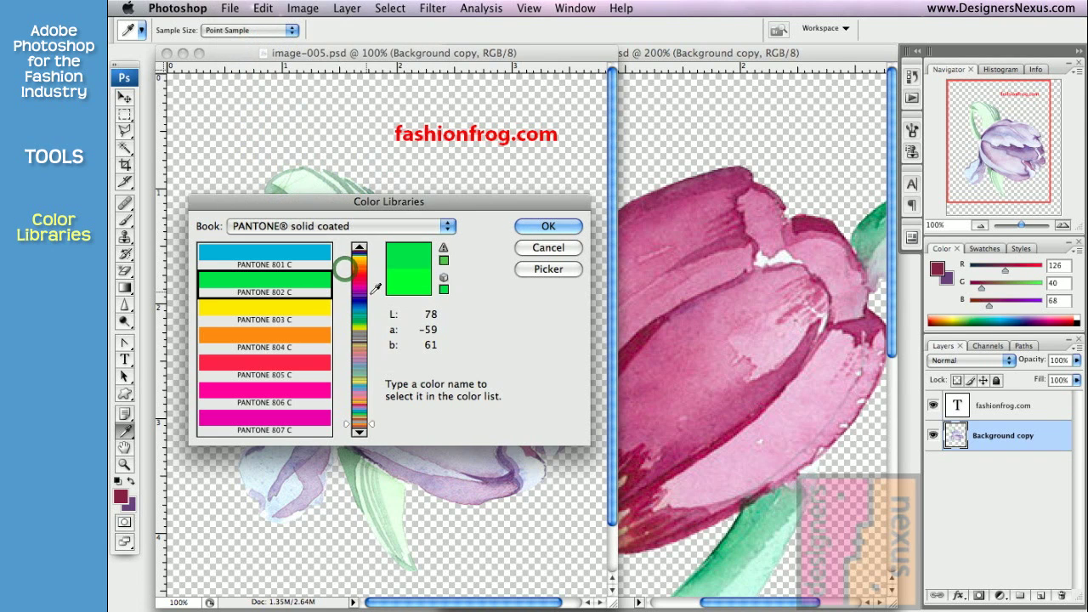
click(361, 264)
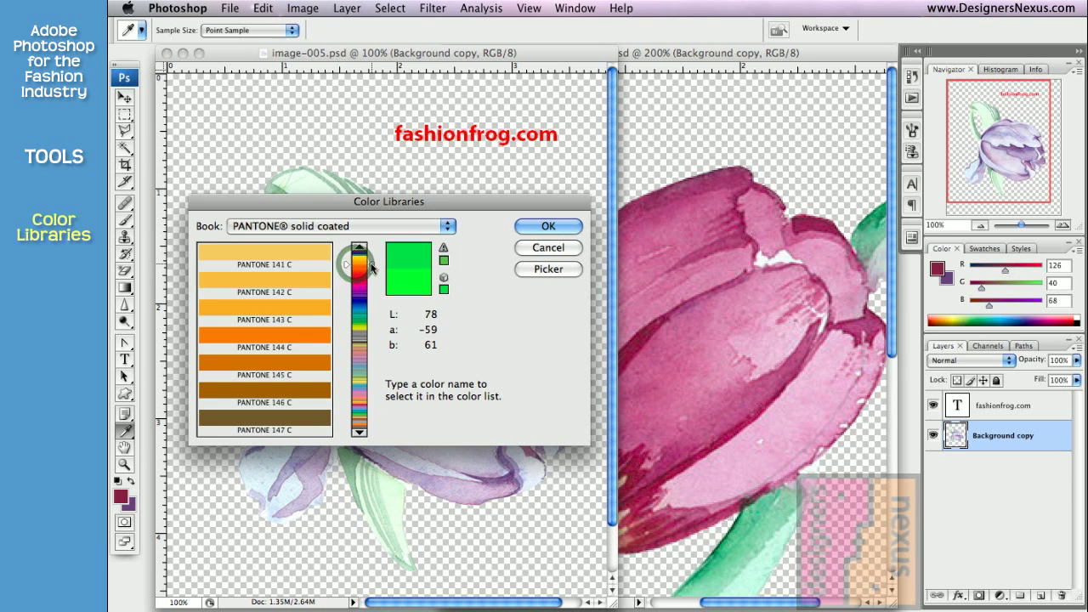
drag(370, 267, 371, 359)
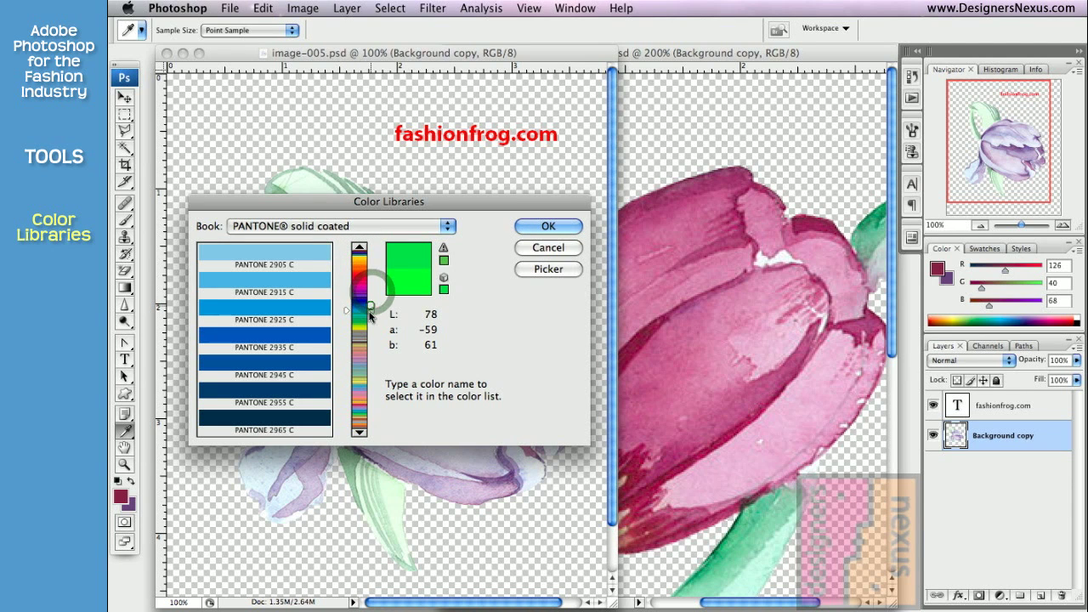
click(370, 360)
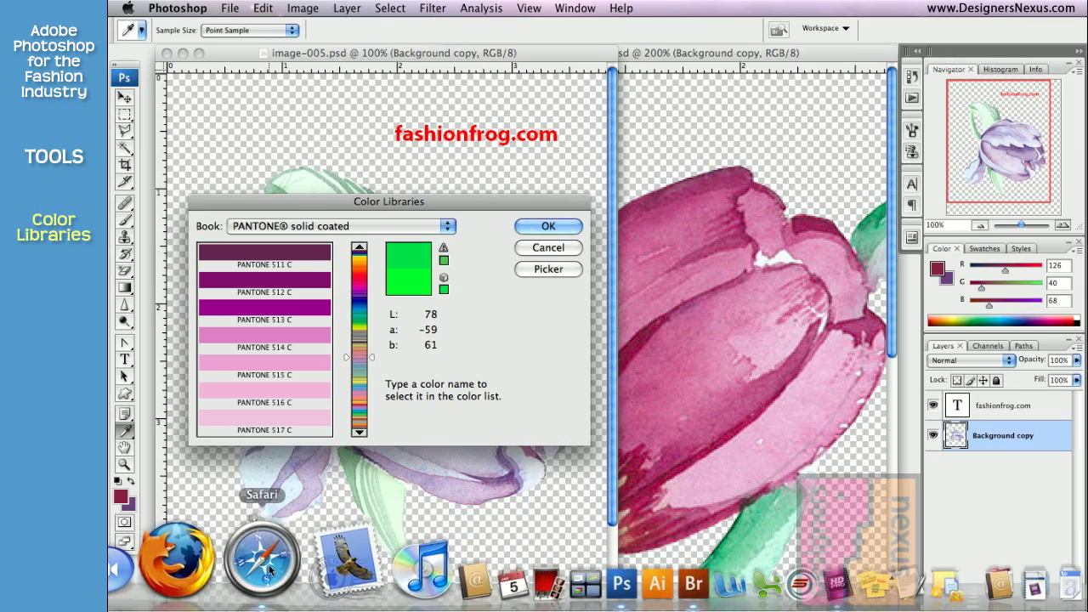
Step: Bring up Safari and scroll down the swatches store page
click(267, 568)
scroll(716, 332, down, 8)
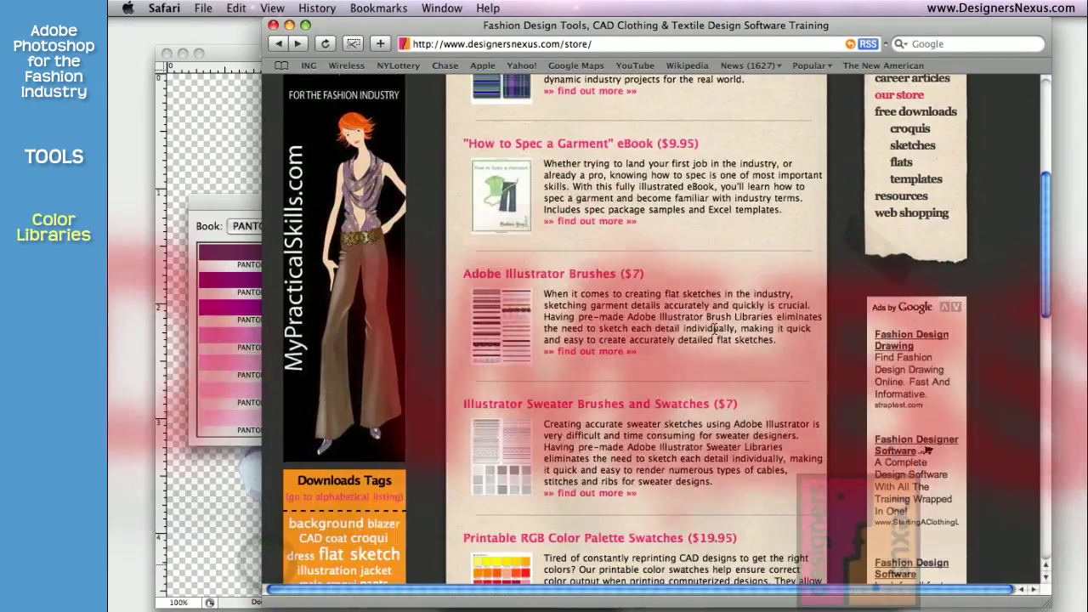
scroll(717, 331, down, 2)
scroll(717, 331, down, 1)
scroll(716, 332, down, 3)
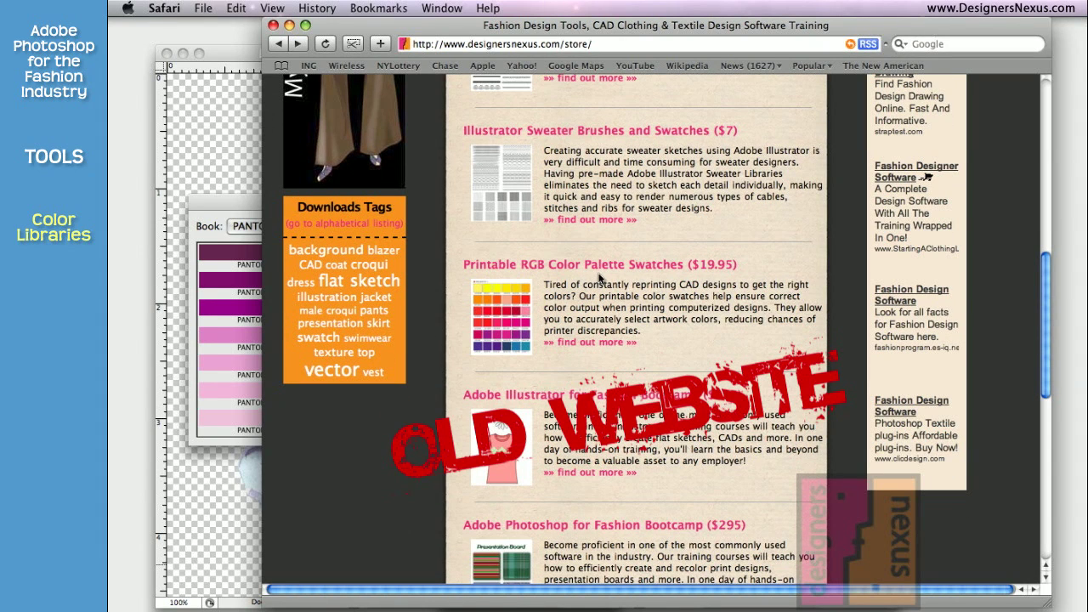
Step: Open the Printable RGB Color Palette Swatches page, read its description, then minimize Safari
click(646, 269)
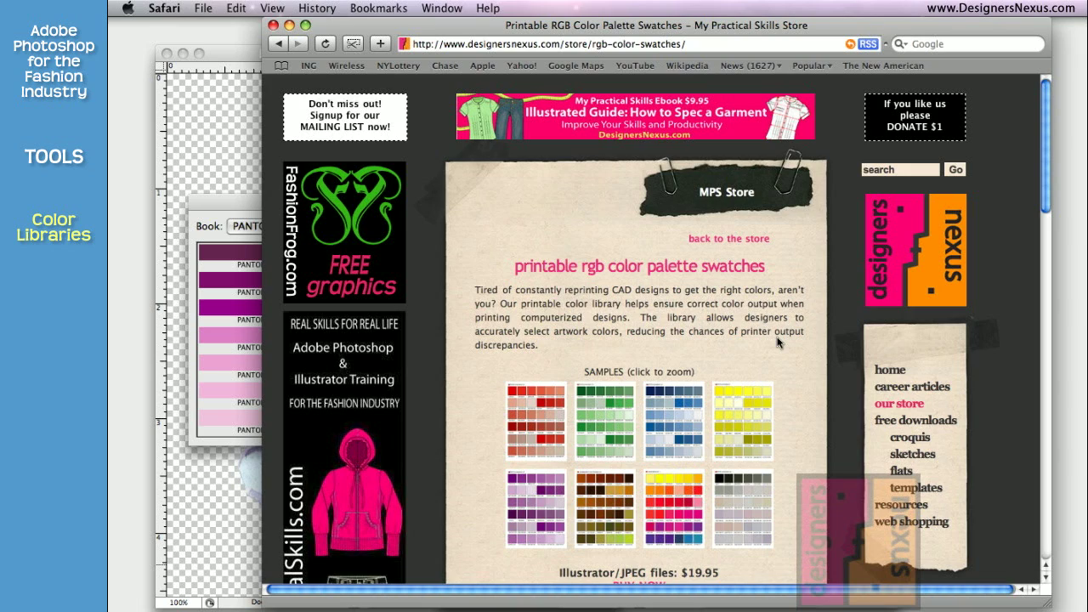
scroll(777, 342, down, 1)
scroll(777, 341, down, 1)
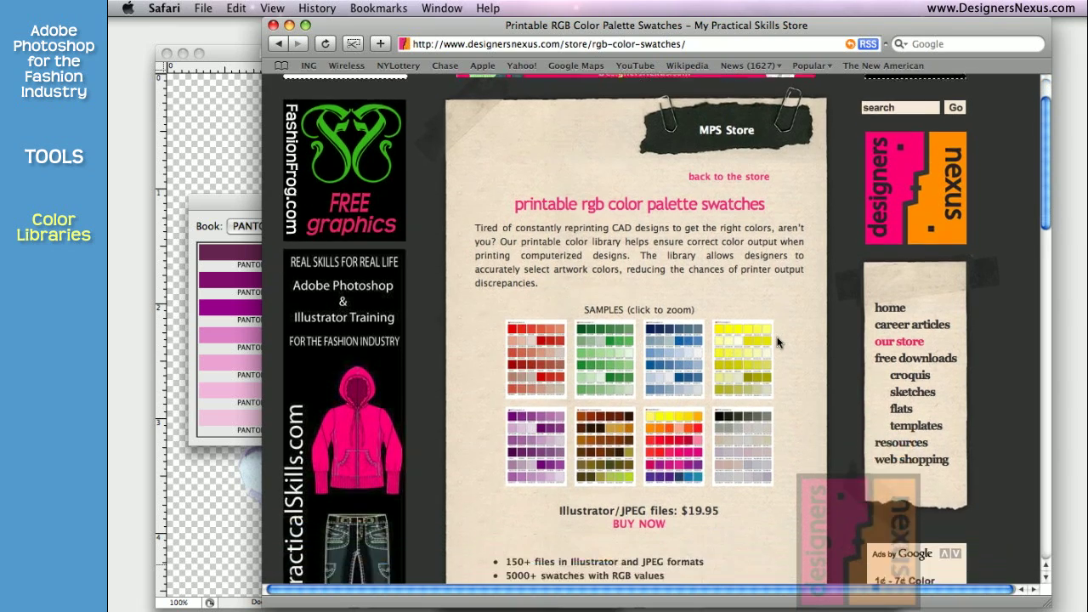
scroll(777, 342, down, 3)
scroll(777, 341, down, 5)
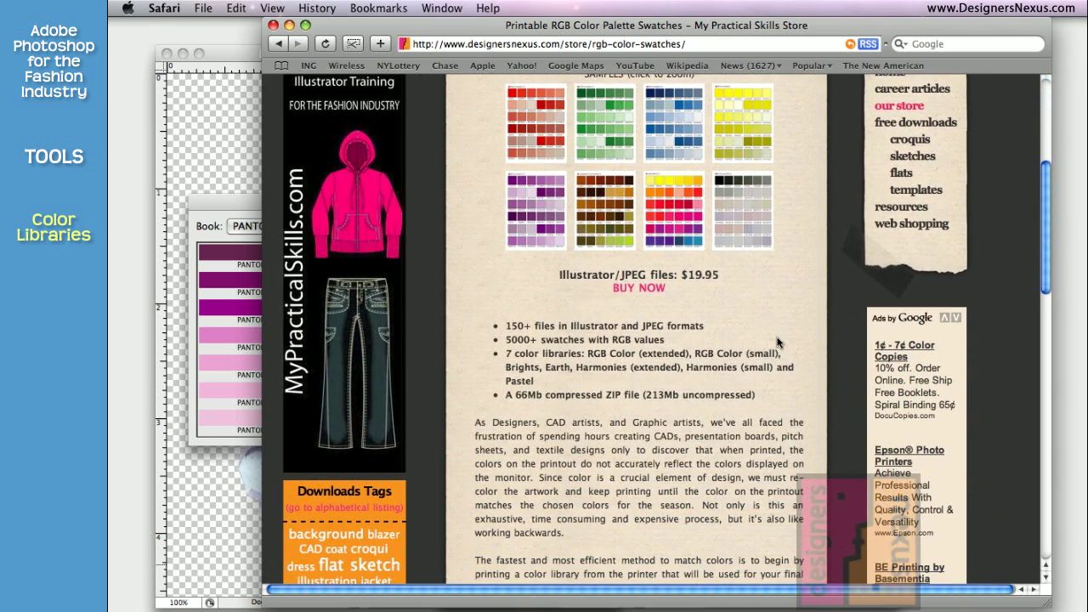
scroll(777, 340, down, 2)
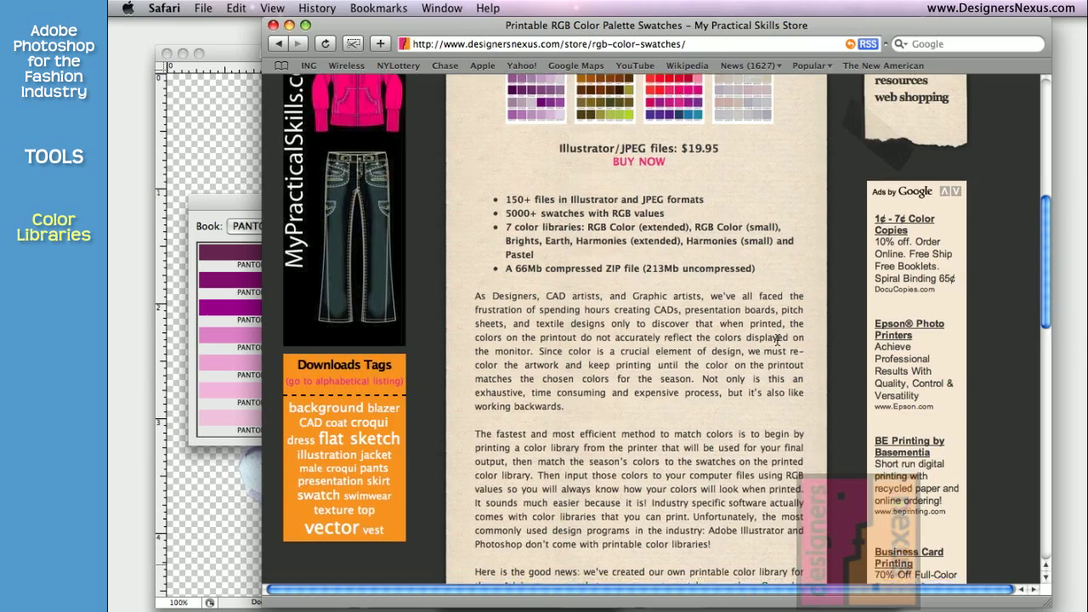
scroll(777, 340, down, 2)
scroll(777, 340, down, 2)
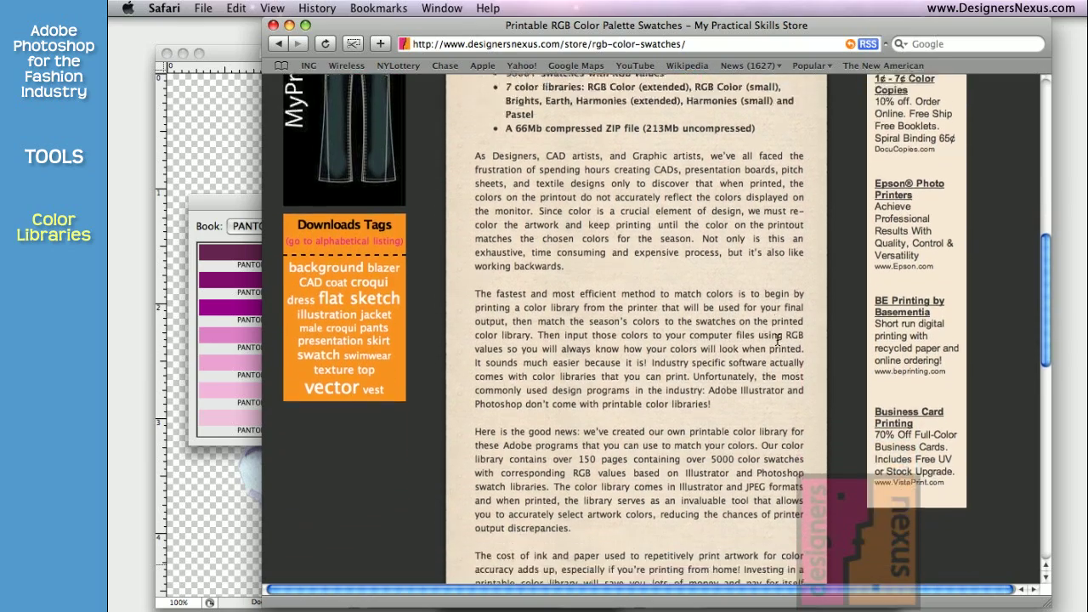
scroll(778, 340, down, 3)
scroll(777, 342, down, 1)
scroll(777, 342, down, 1)
scroll(777, 342, down, 2)
scroll(777, 340, down, 1)
scroll(777, 342, down, 2)
scroll(777, 342, down, 3)
scroll(777, 341, down, 1)
double_click(349, 25)
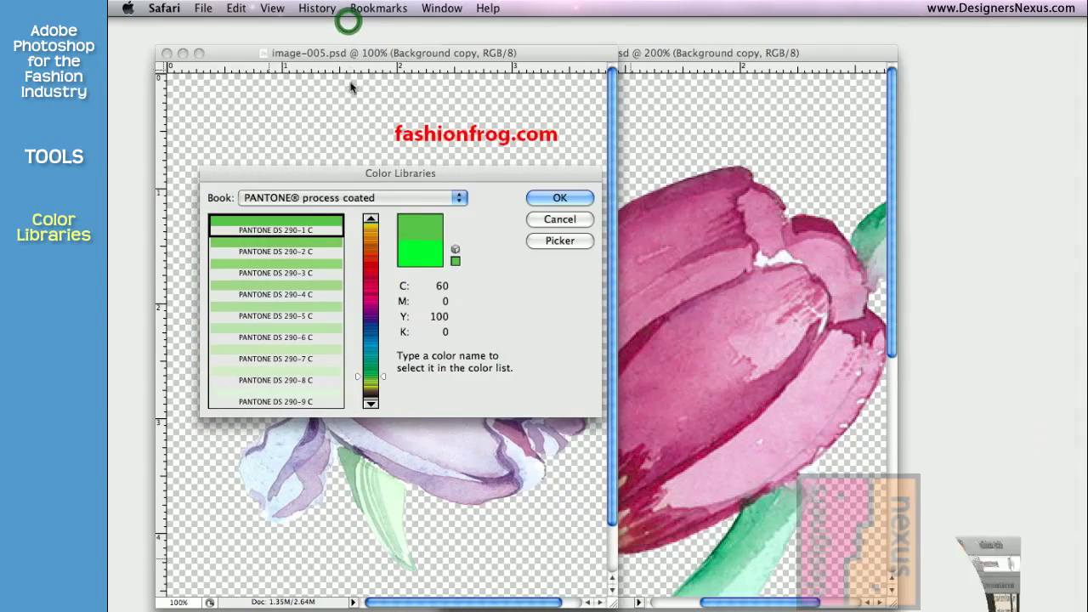
Step: Return from Color Libraries to the Color Picker and choose medium blue 5d84d1
click(377, 174)
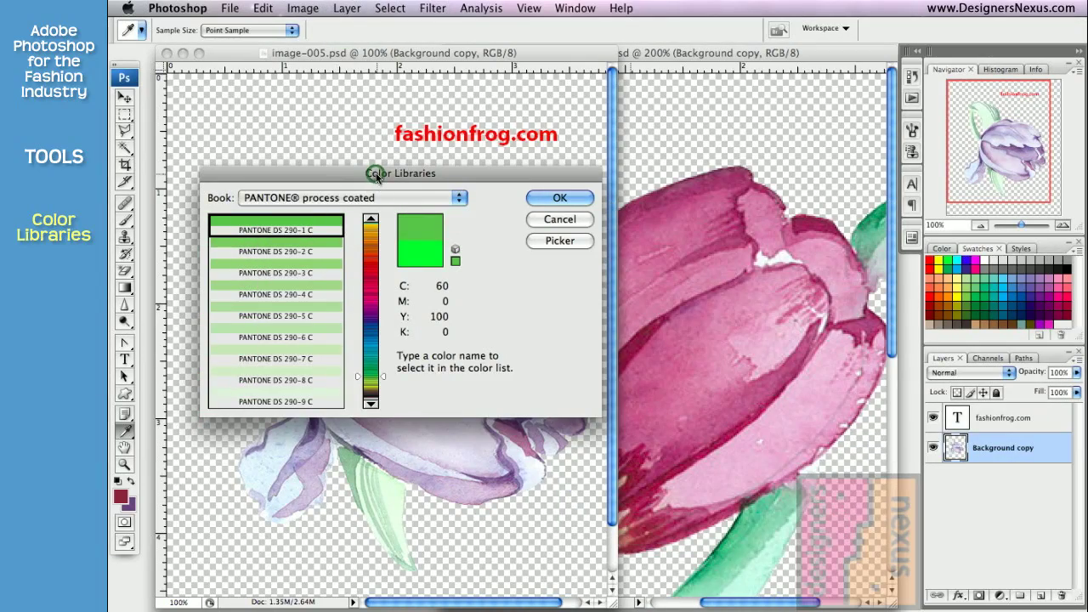
click(558, 241)
click(417, 282)
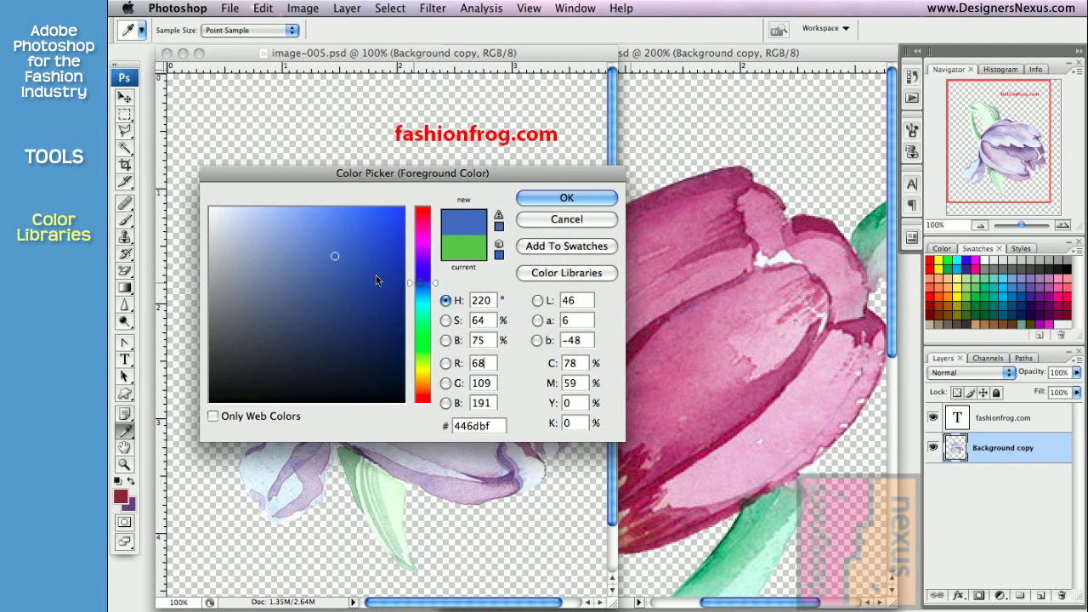
click(316, 241)
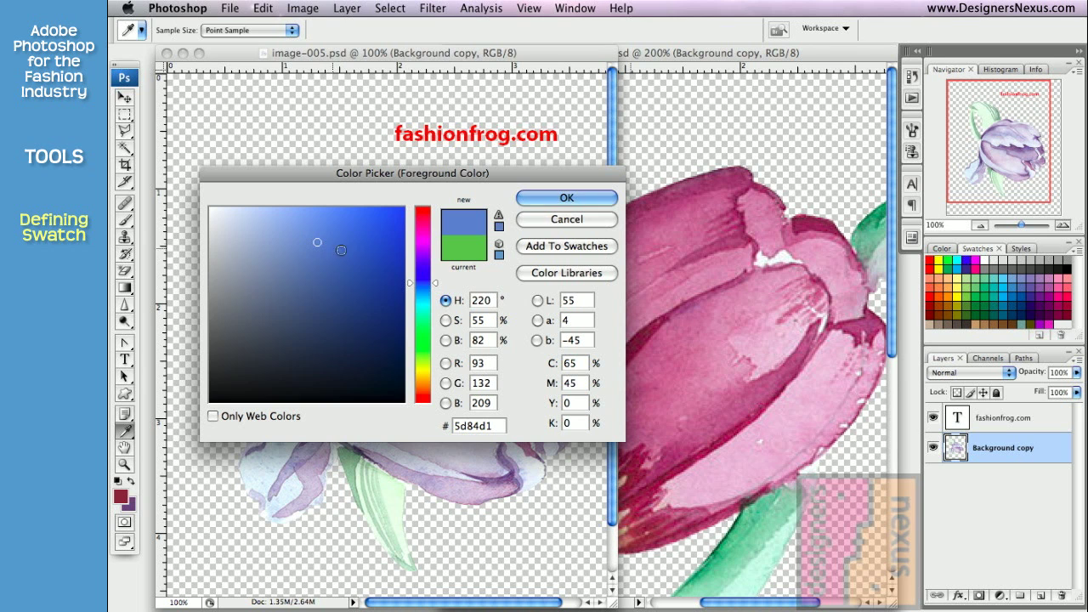
Step: Add the medium blue to the swatches as 'New Blue' and close the Color Picker
click(544, 248)
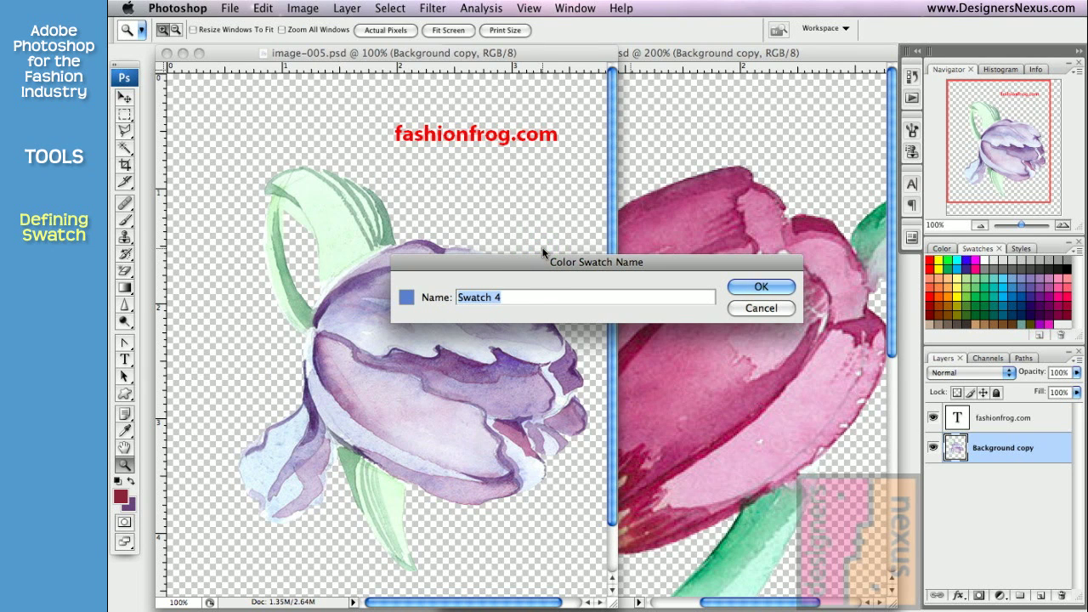
text(New Blue)
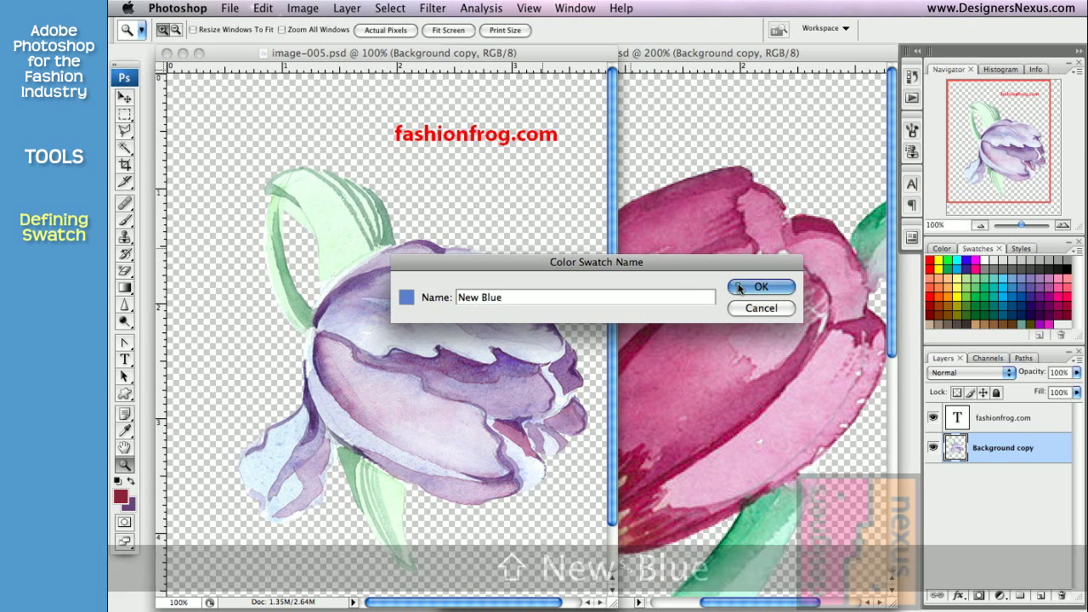
click(738, 286)
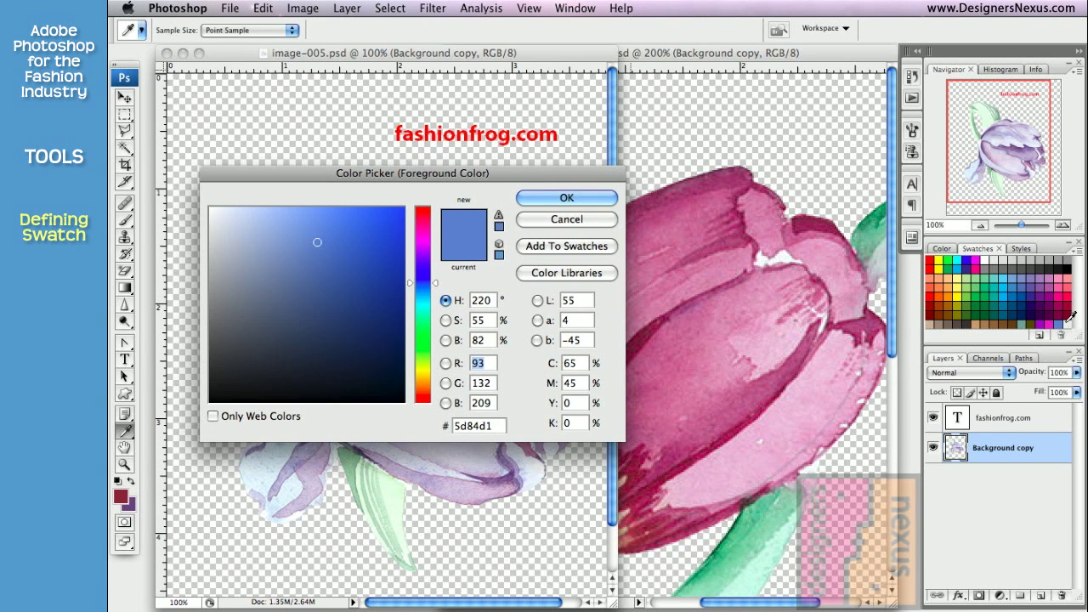
click(1059, 323)
Step: Accept the blue foreground, select the Zoom tool, and restore the default black foreground and white background
click(552, 197)
key(z)
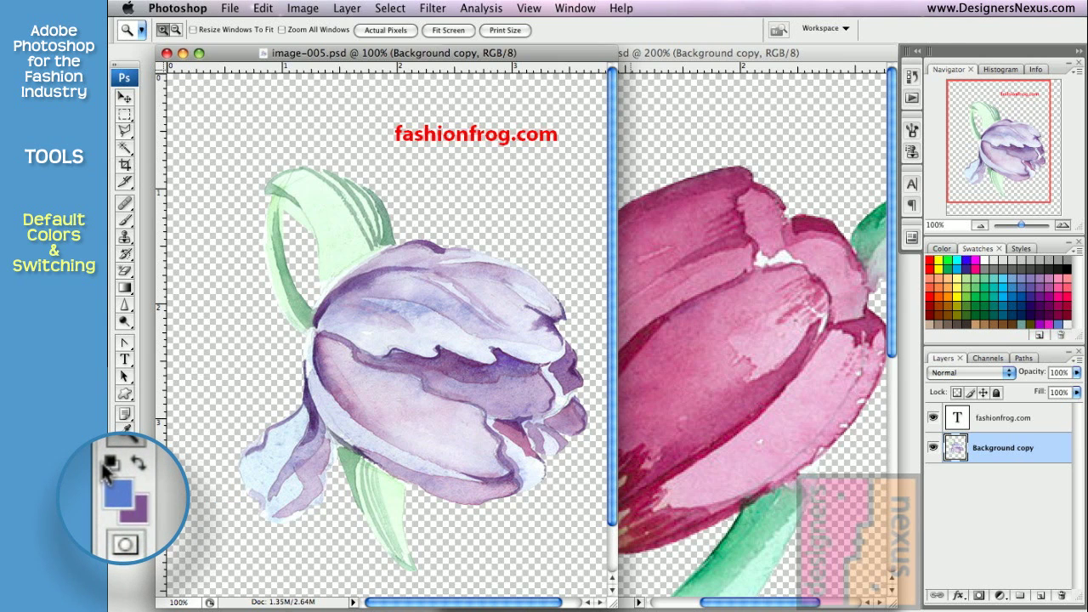
click(106, 464)
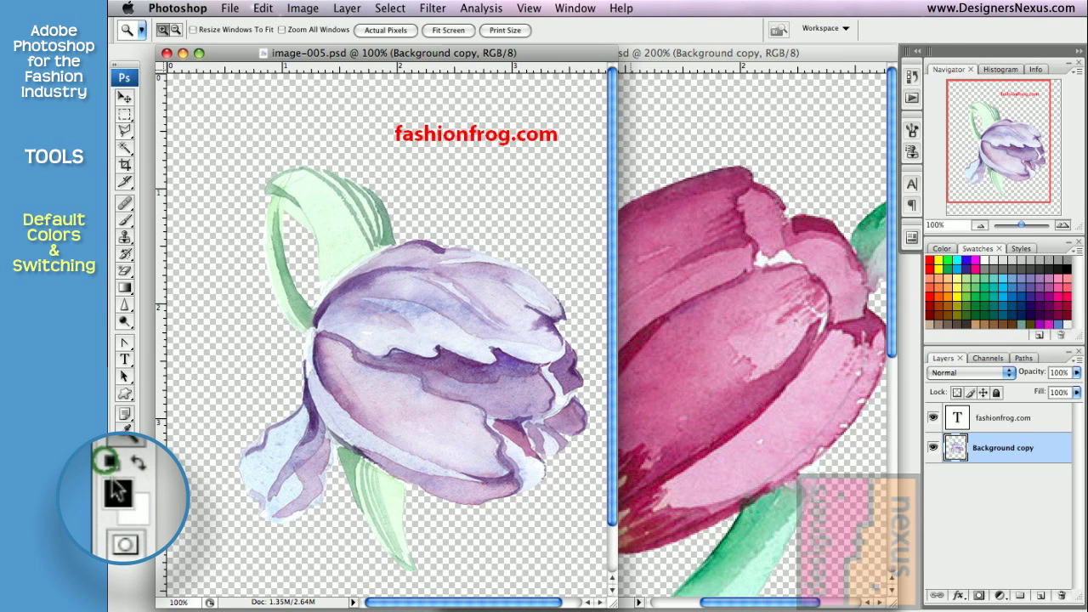